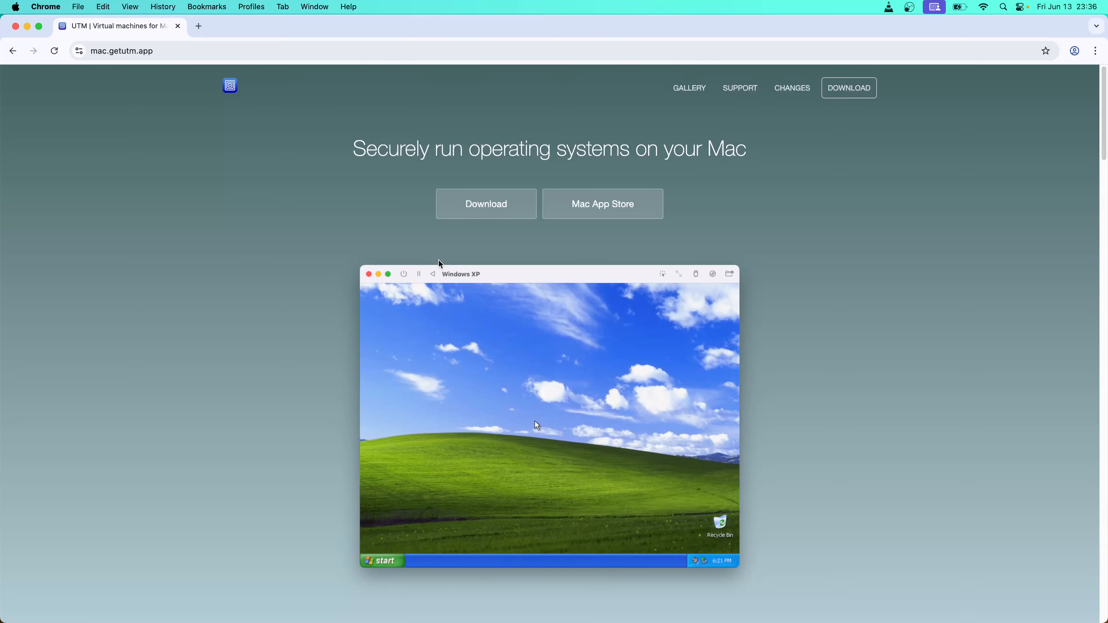
# Download UTM.dmg from the UTM site and keep it despite the unverified-file warning
pyautogui.click(459, 209)
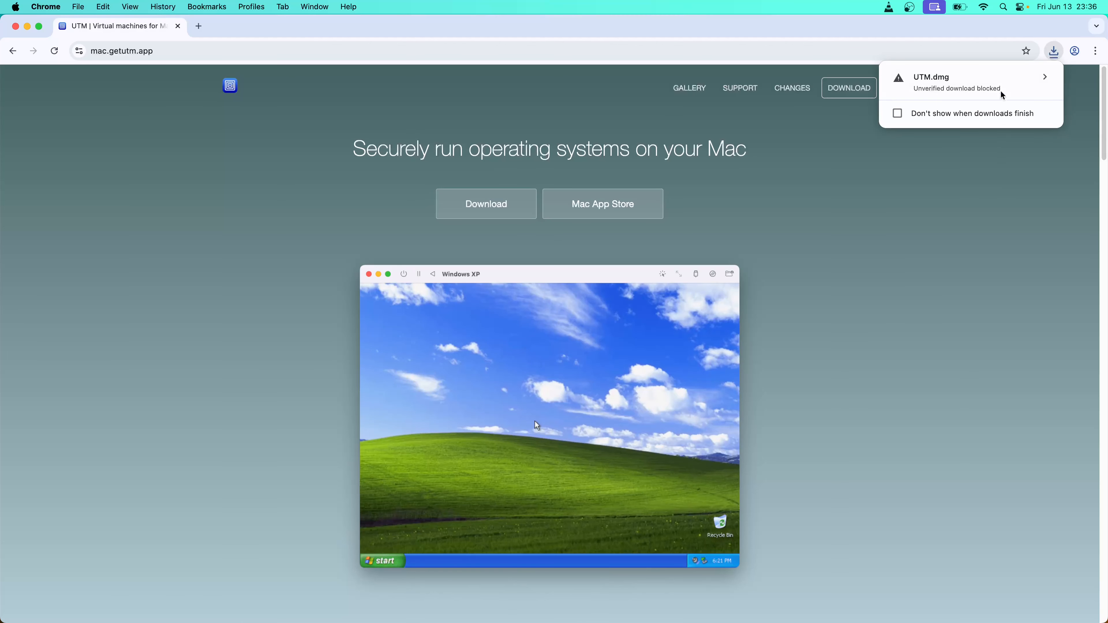
pyautogui.click(1002, 82)
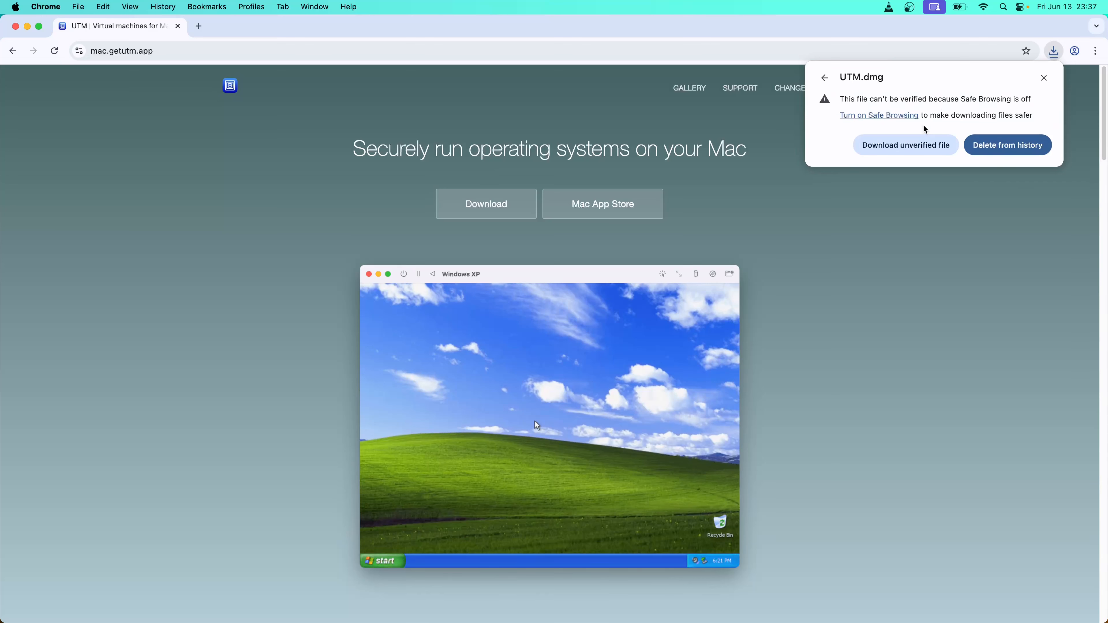
pyautogui.click(909, 144)
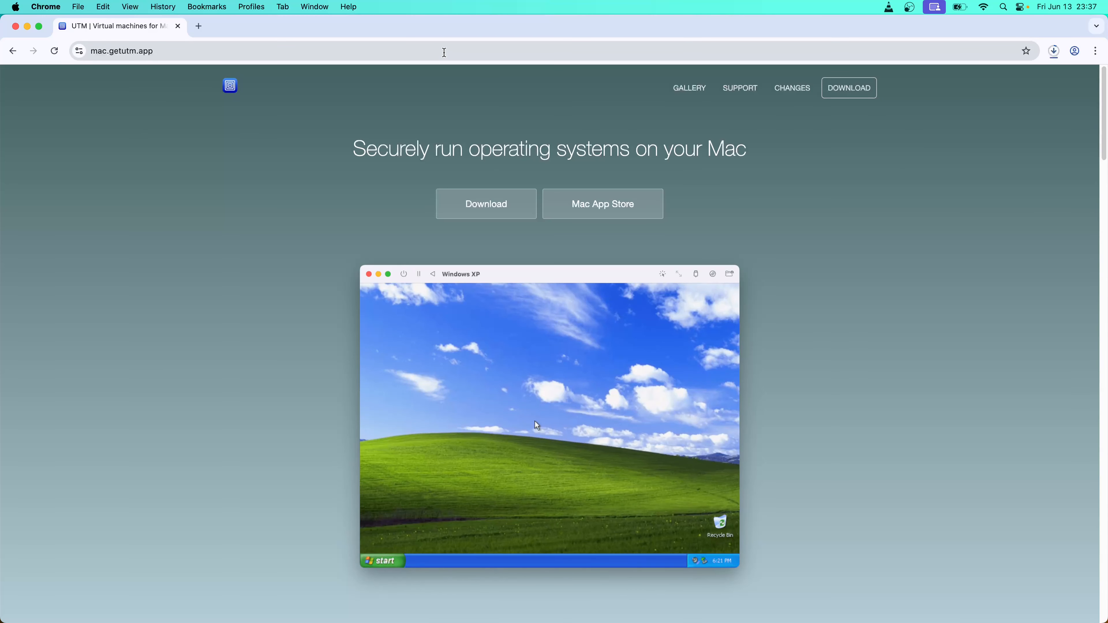
# Go to ubuntu.com in Chrome
pyautogui.click(445, 52)
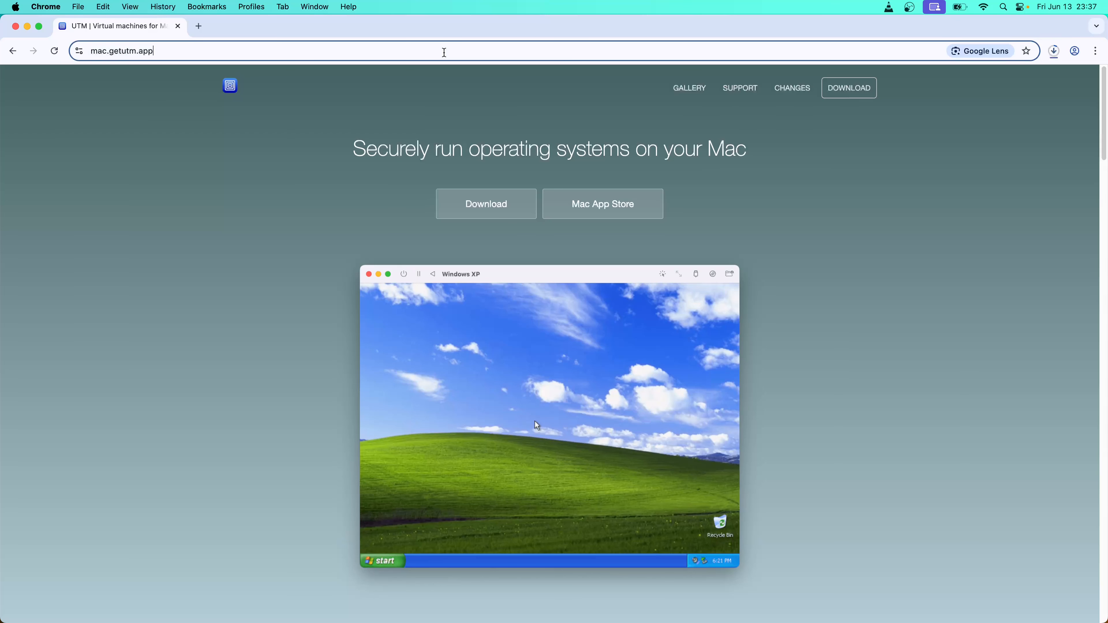
pyautogui.write('ubuntu')
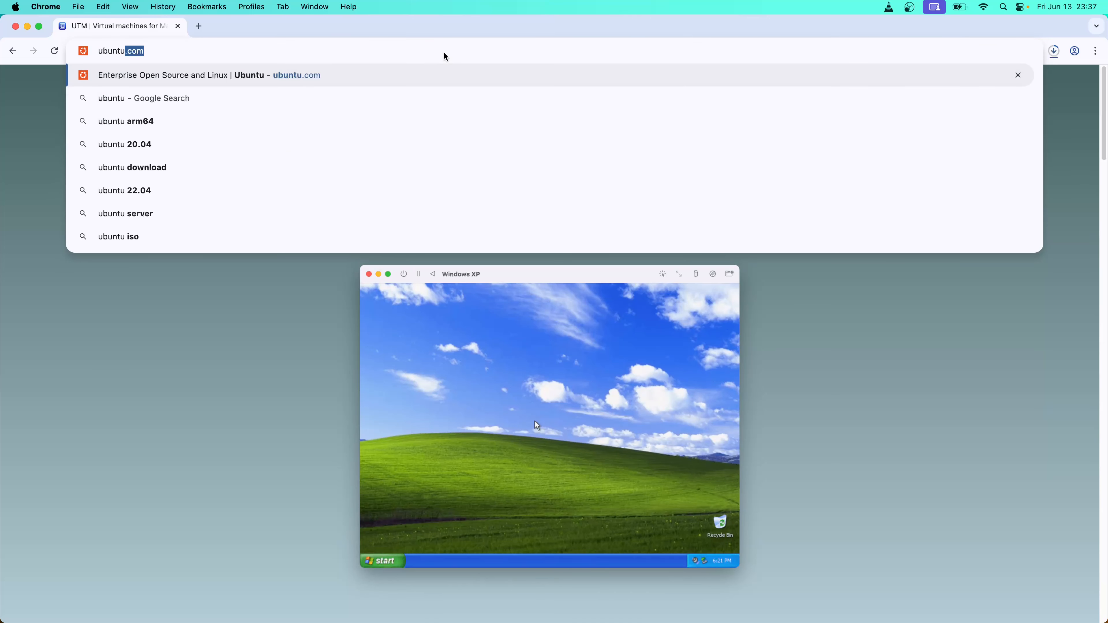
pyautogui.press('Return')
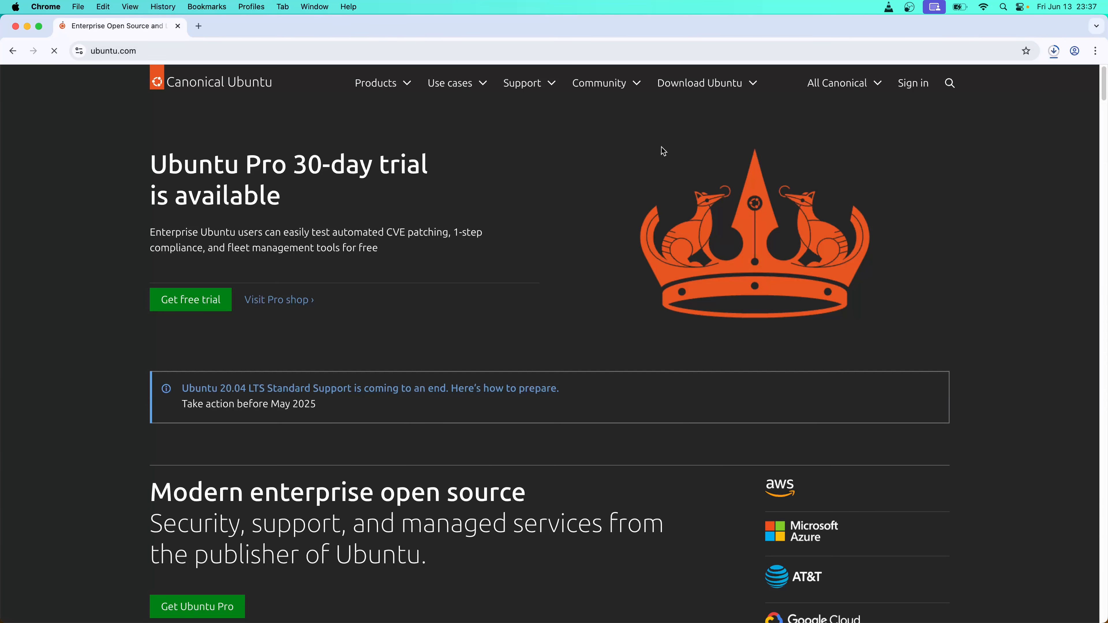
# Download the Ubuntu 25.04 ARM 64-bit image from the Ubuntu Desktop download page
pyautogui.click(703, 84)
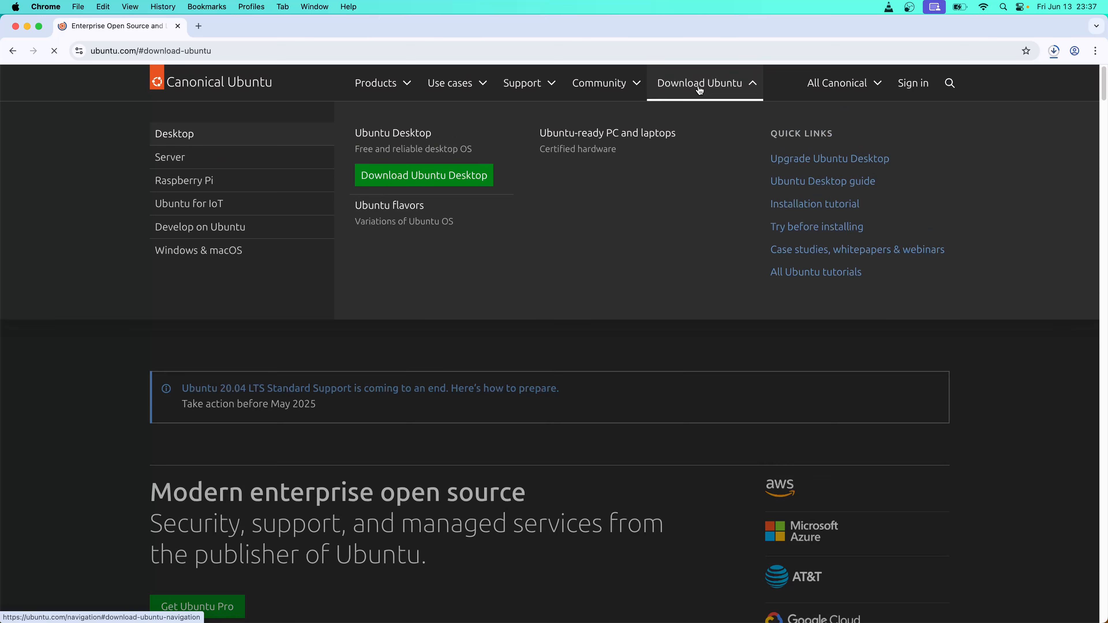
pyautogui.click(418, 182)
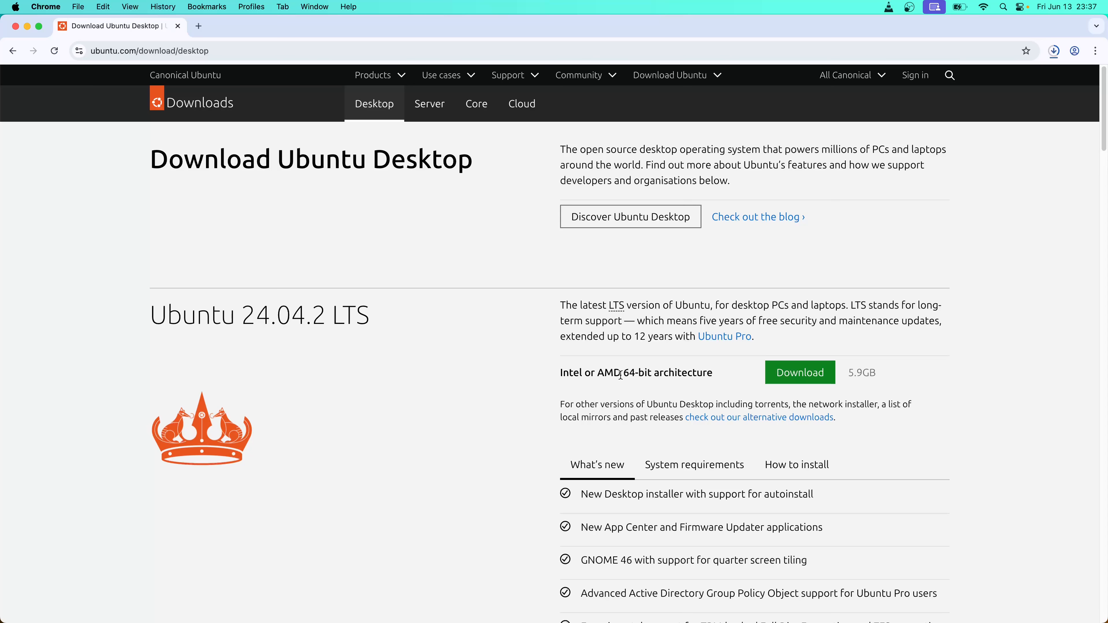
pyautogui.scroll(-10, 477, 435)
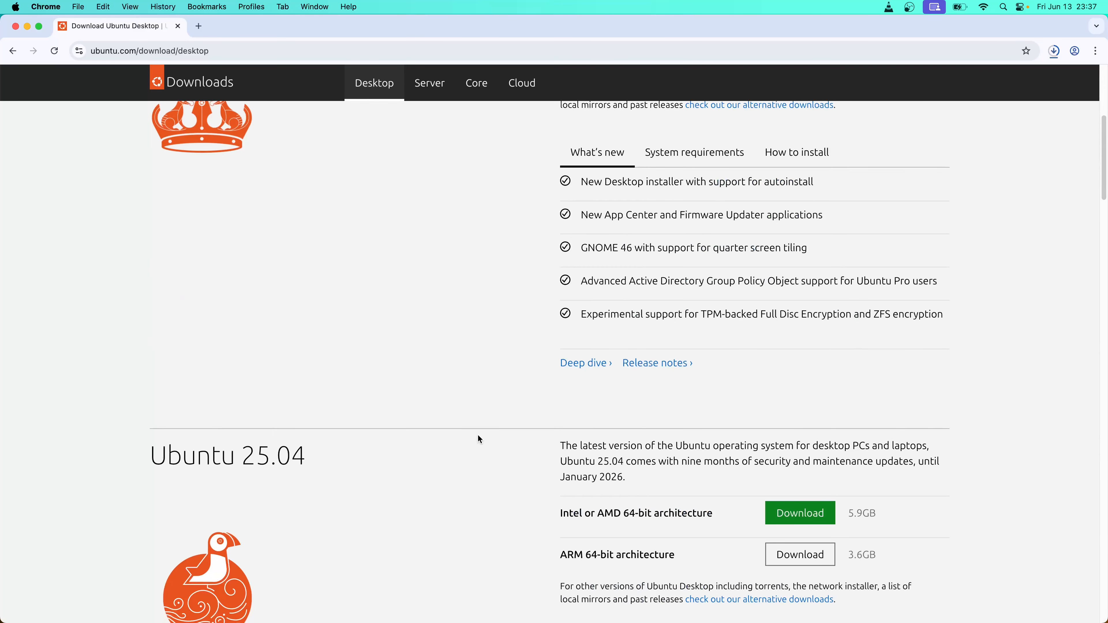
pyautogui.scroll(-2, 478, 436)
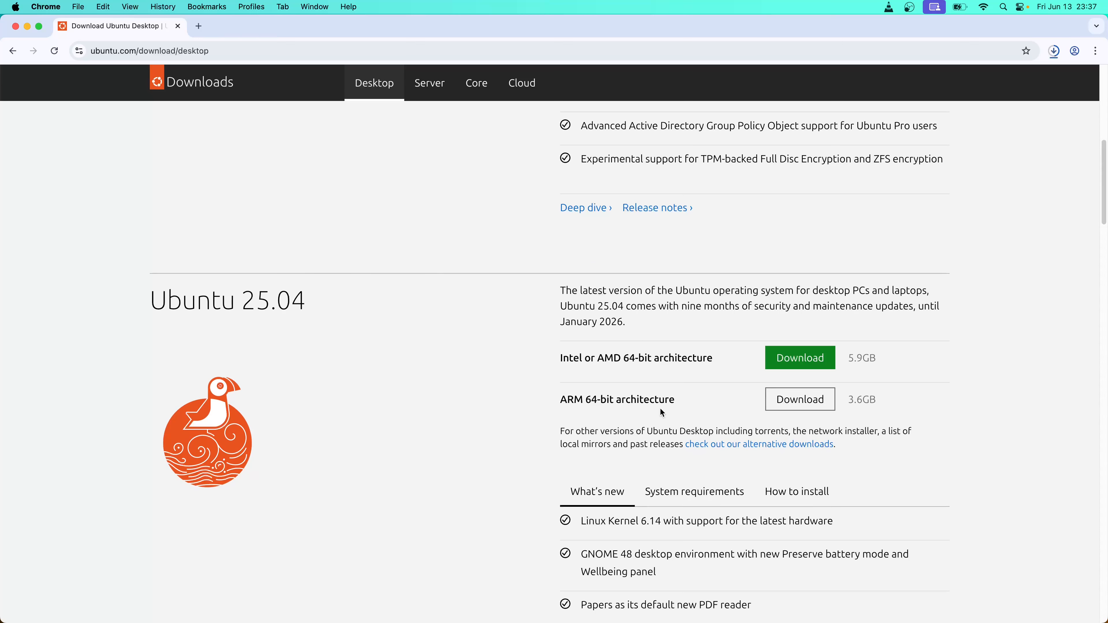
pyautogui.click(786, 406)
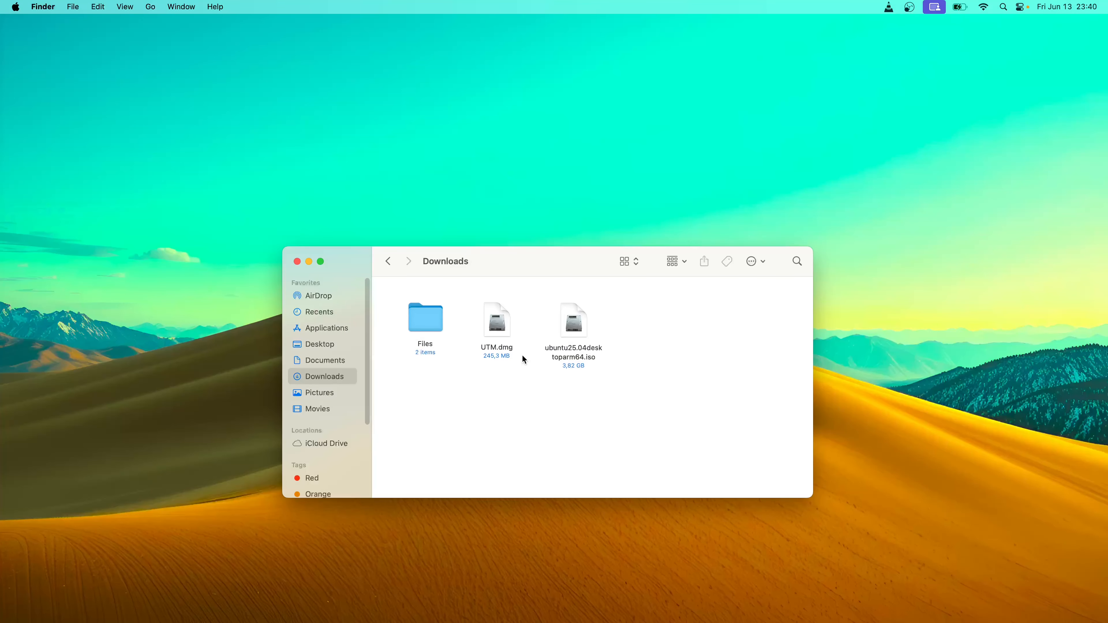
# Open UTM.dmg and copy the UTM app into Applications
pyautogui.rightClick(497, 325)
pyautogui.click(523, 335)
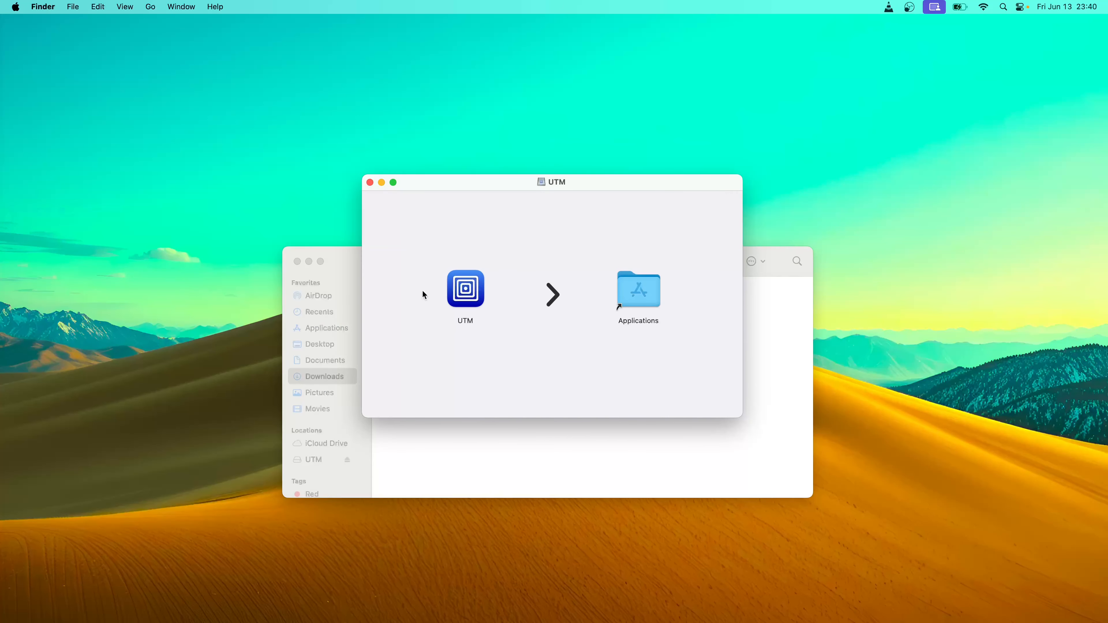
pyautogui.moveTo(457, 293); pyautogui.dragTo(625, 306)
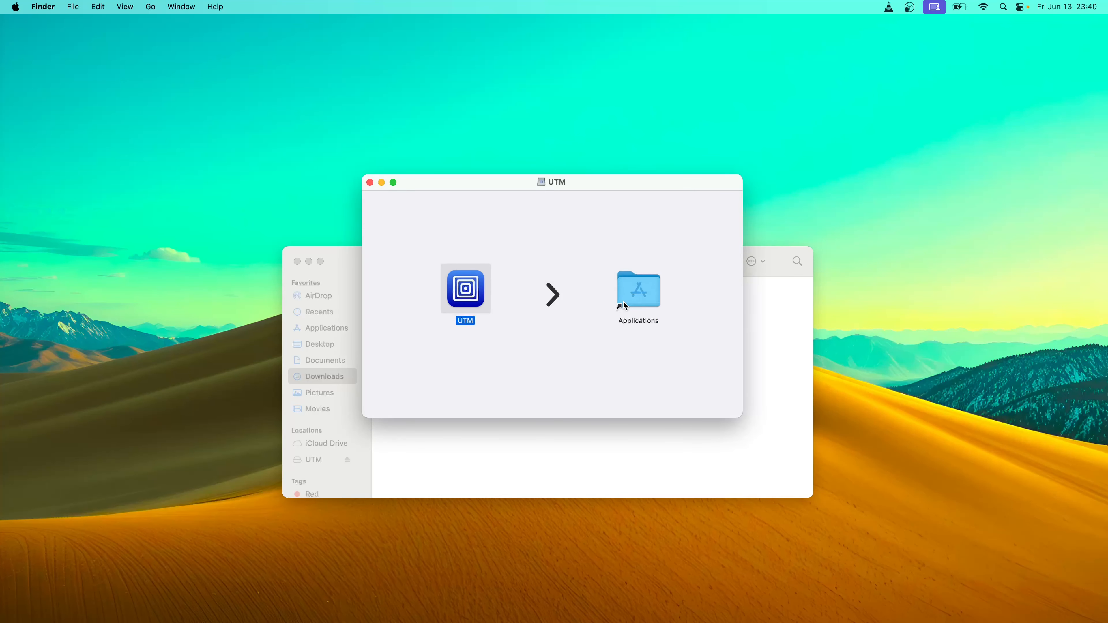
# Eject the mounted UTM disk image and close the Downloads window
pyautogui.moveTo(313, 460); pyautogui.dragTo(1029, 119)
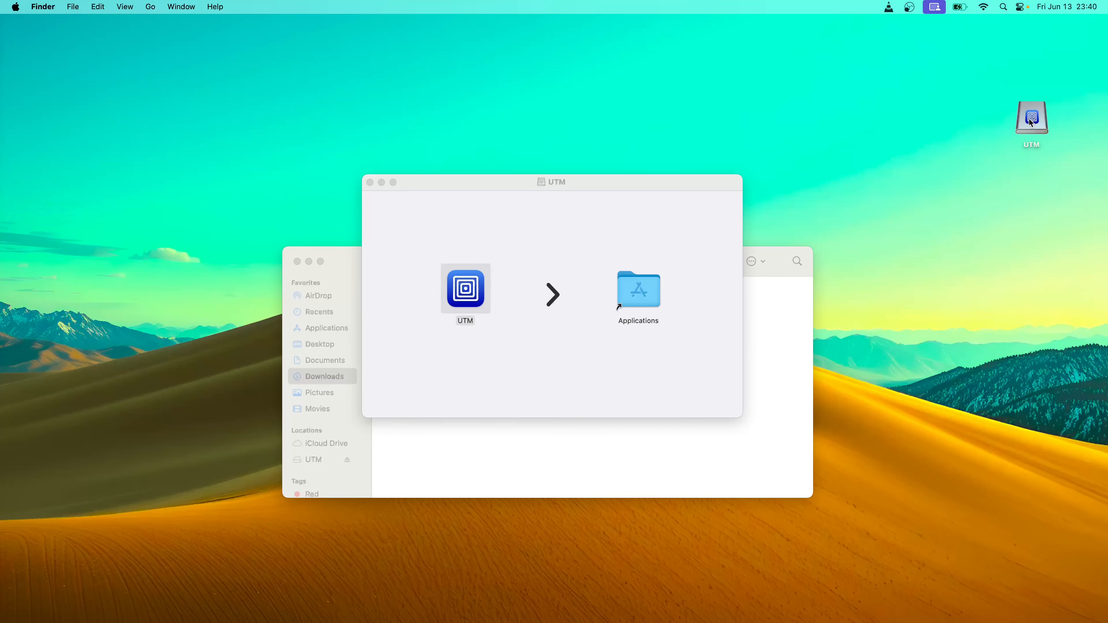
pyautogui.rightClick(1029, 119)
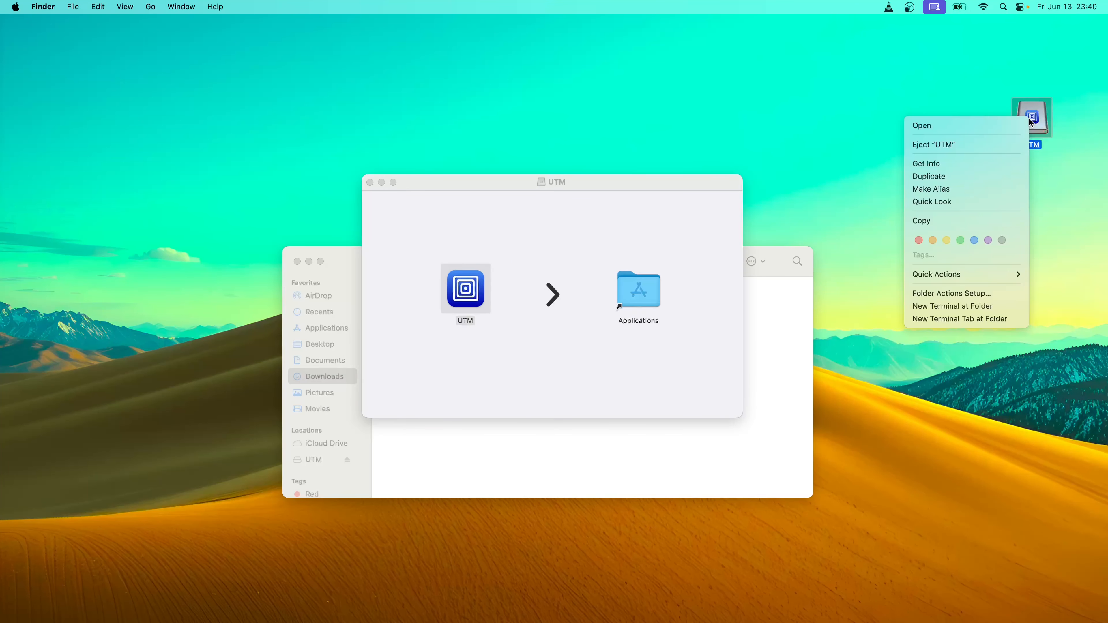
pyautogui.click(982, 142)
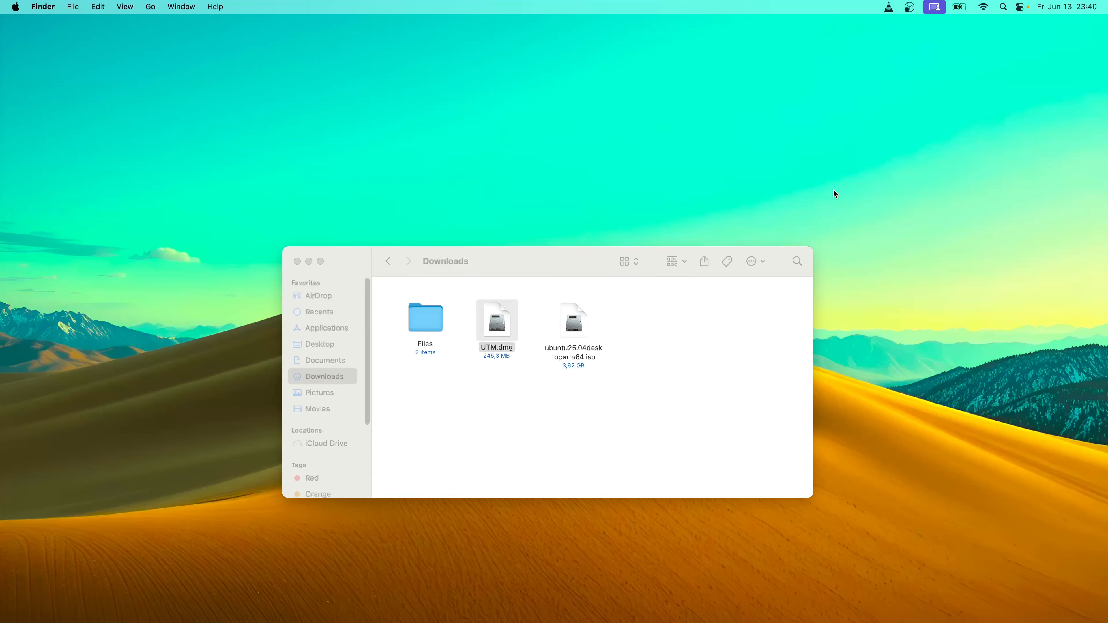
pyautogui.click(297, 262)
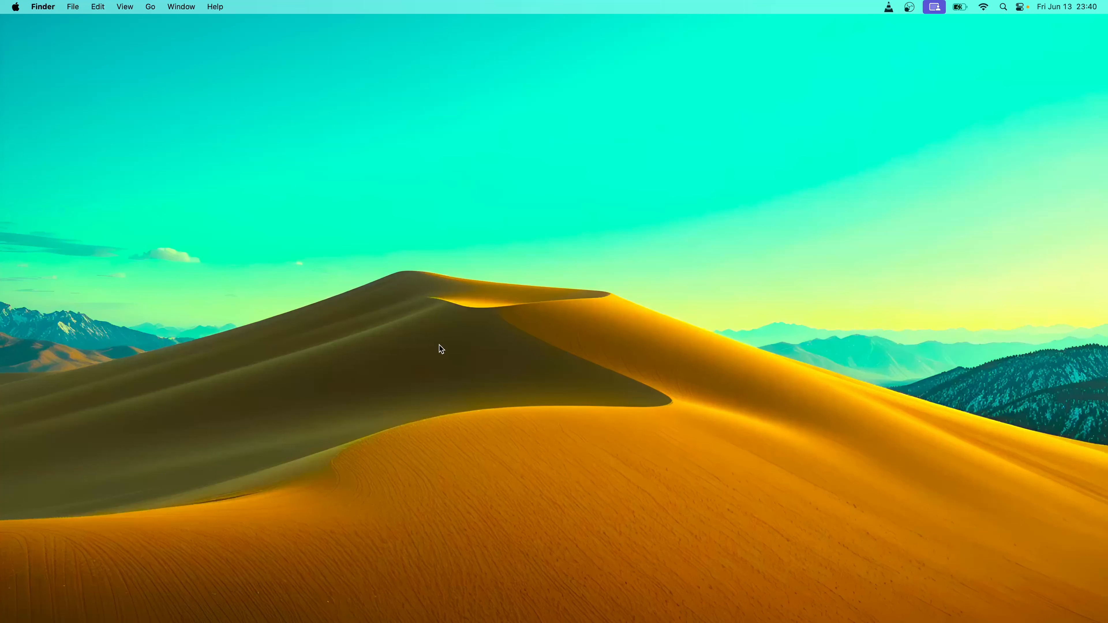
# Launch UTM via Spotlight, approve opening the downloaded app, and dismiss What's New
pyautogui.press('super+space')
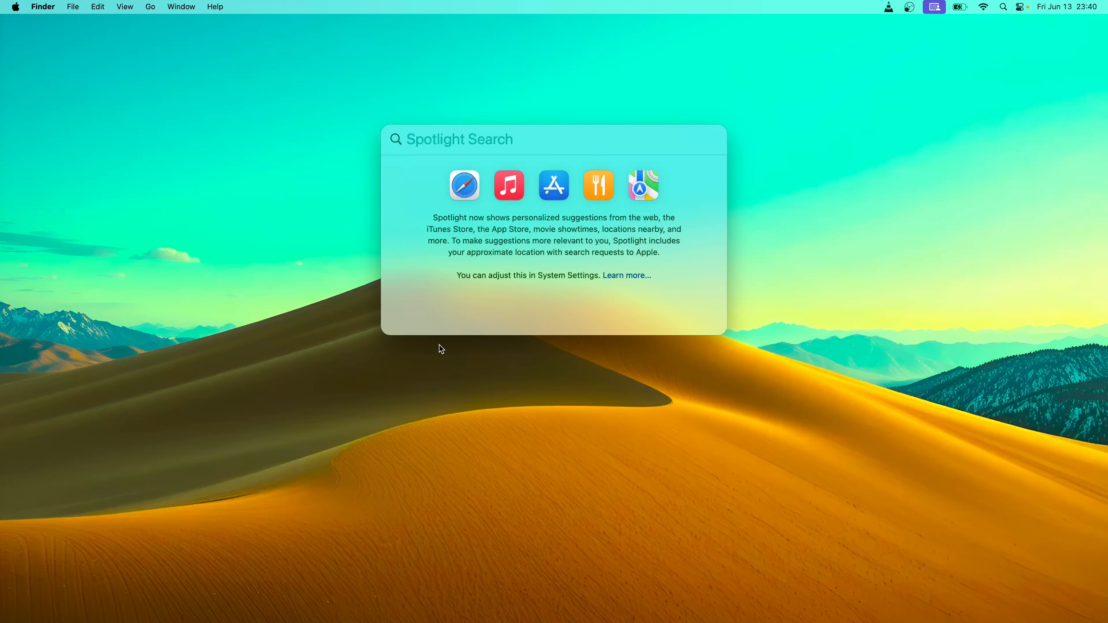
pyautogui.write('utm')
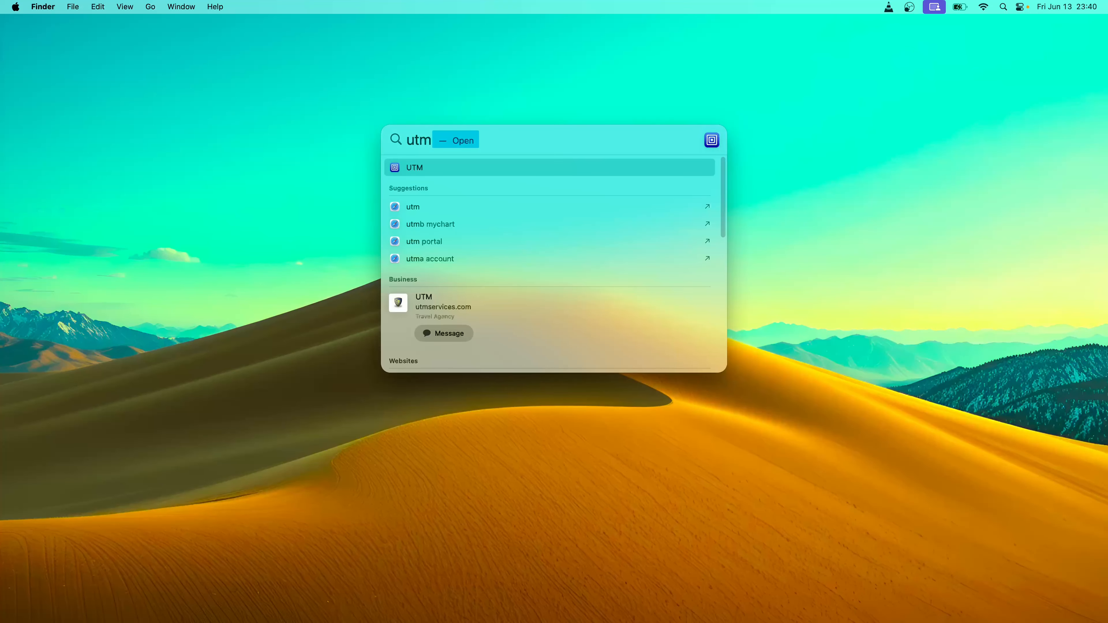
pyautogui.click(456, 168)
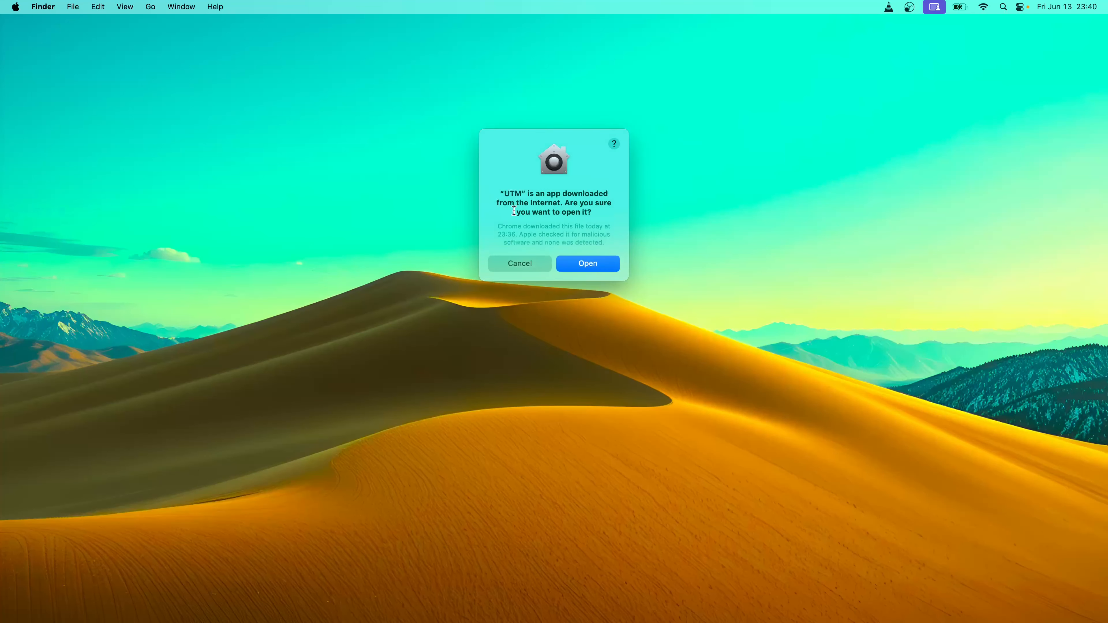
pyautogui.click(593, 269)
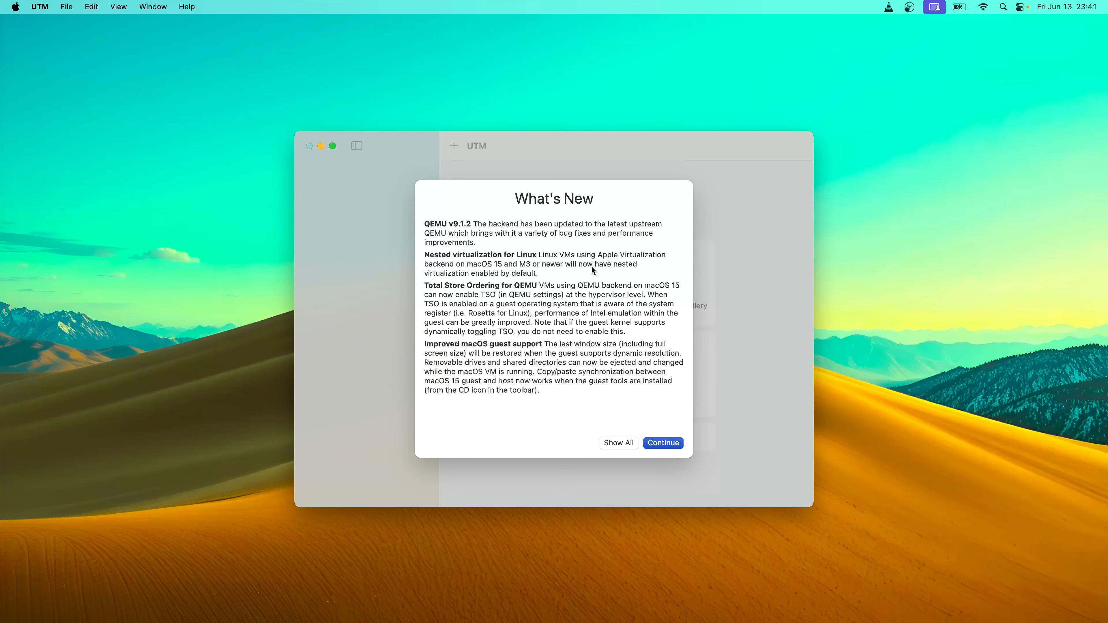
pyautogui.click(669, 444)
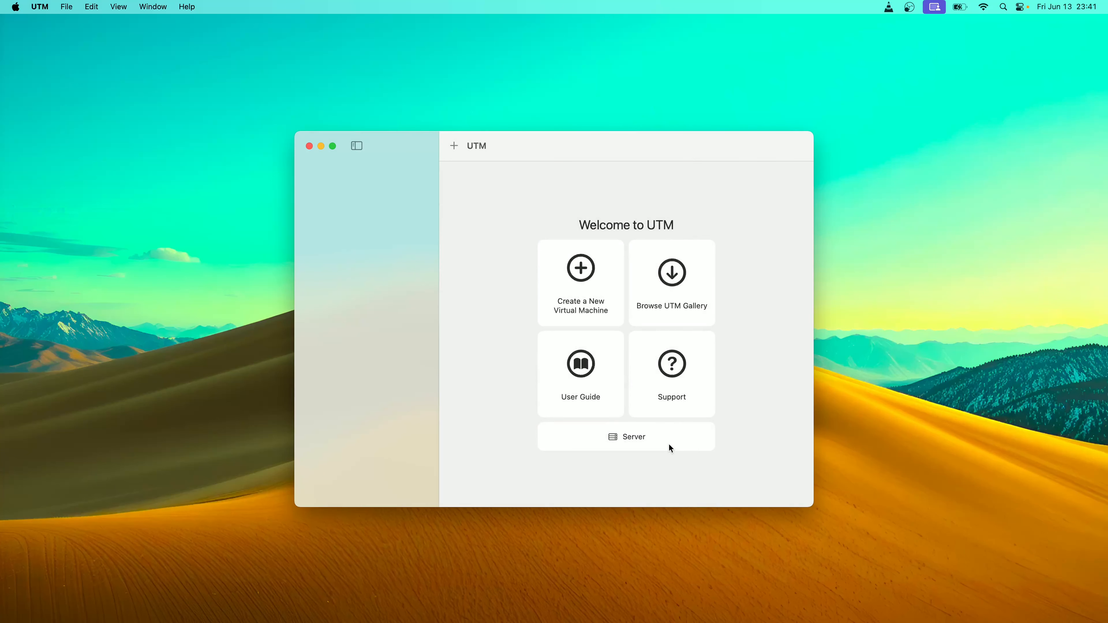
# Start a new virtualized virtual machine with Linux as the guest OS
pyautogui.click(583, 273)
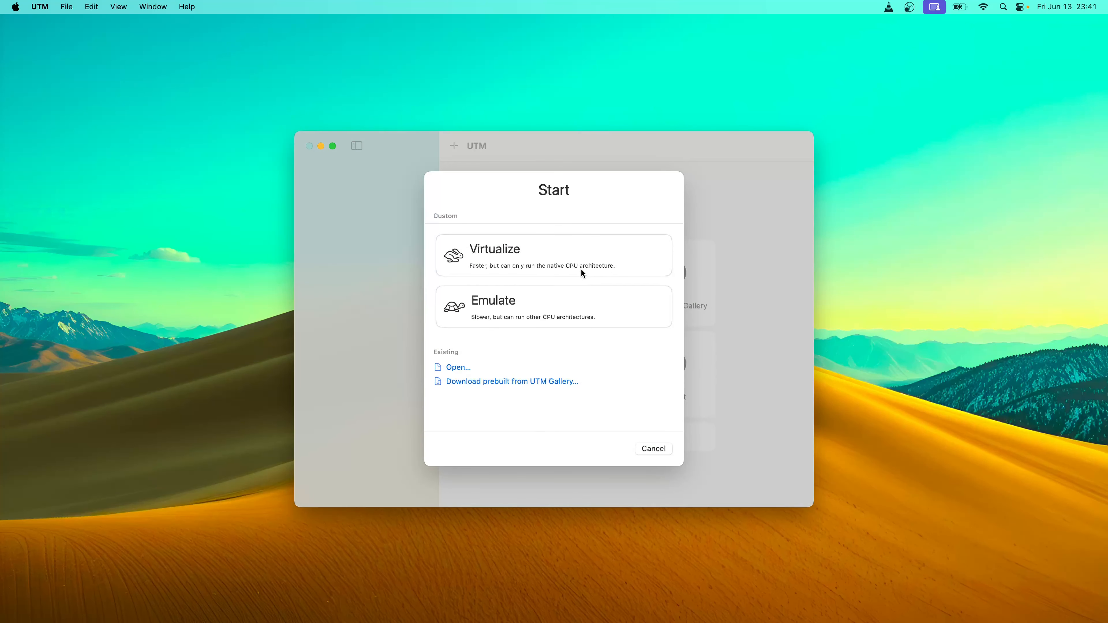
pyautogui.click(517, 256)
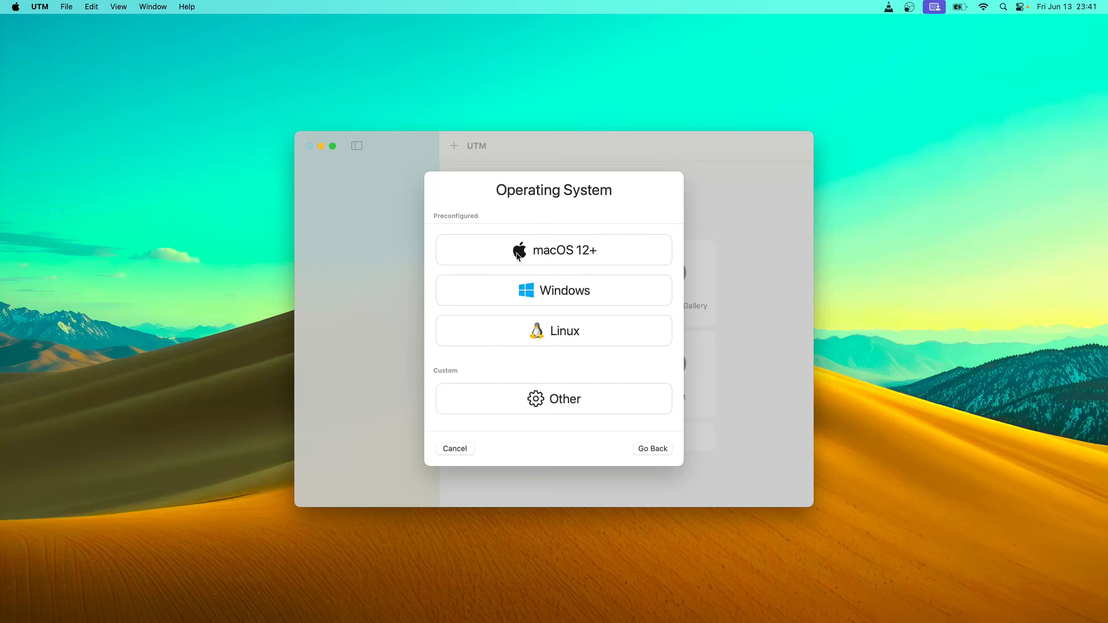
pyautogui.click(561, 334)
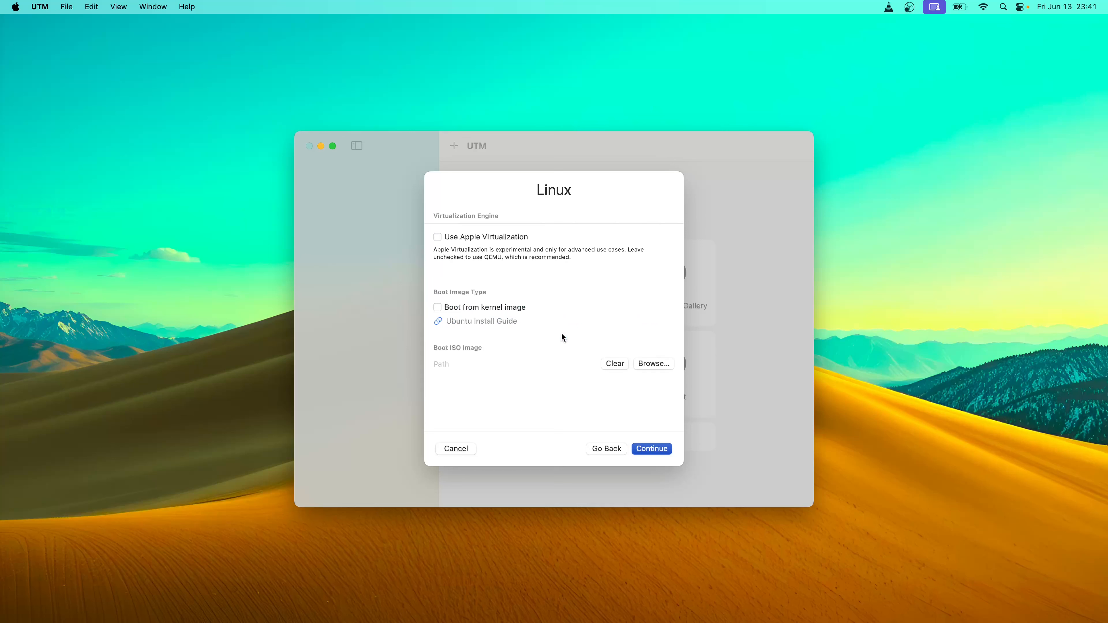
# Use ubuntu25.04desktoparm64.iso from Downloads as the boot image and continue to hardware
pyautogui.click(650, 364)
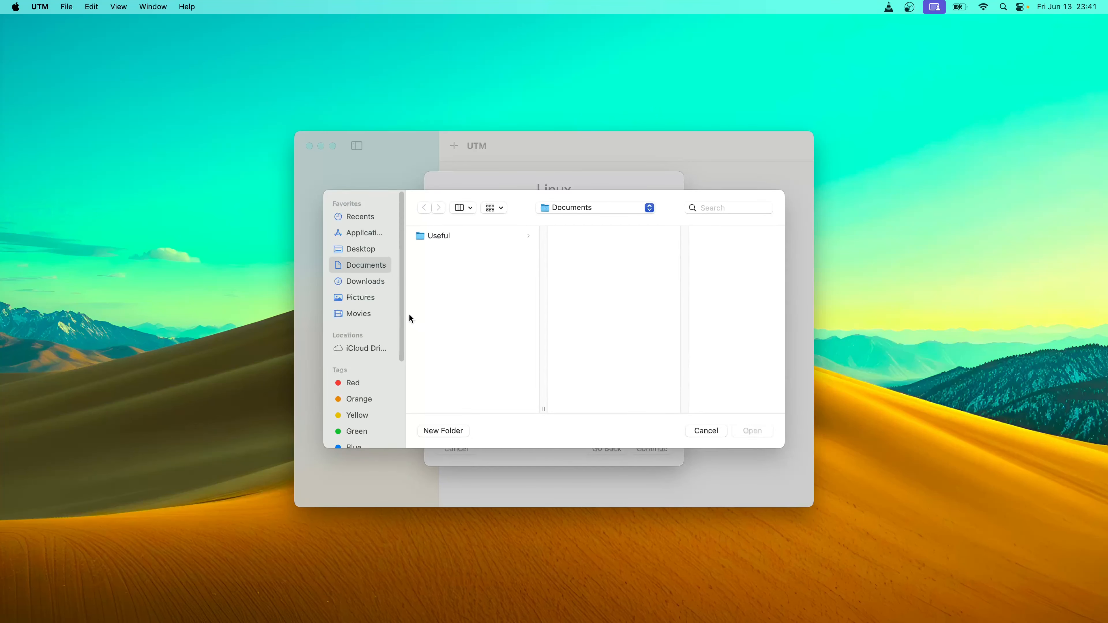
pyautogui.click(357, 282)
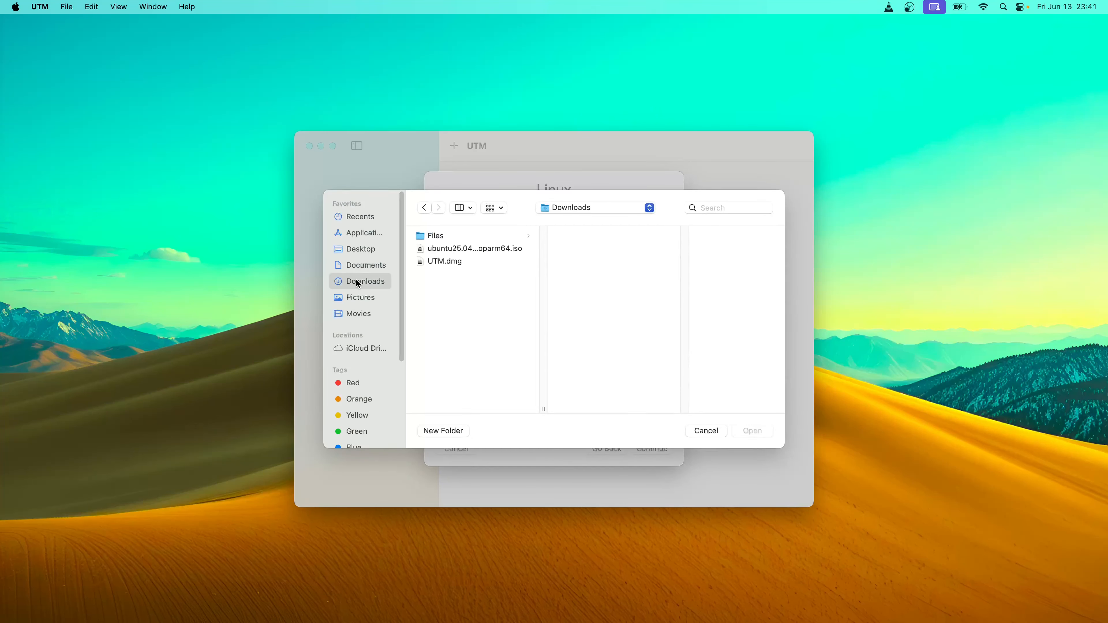
pyautogui.click(450, 248)
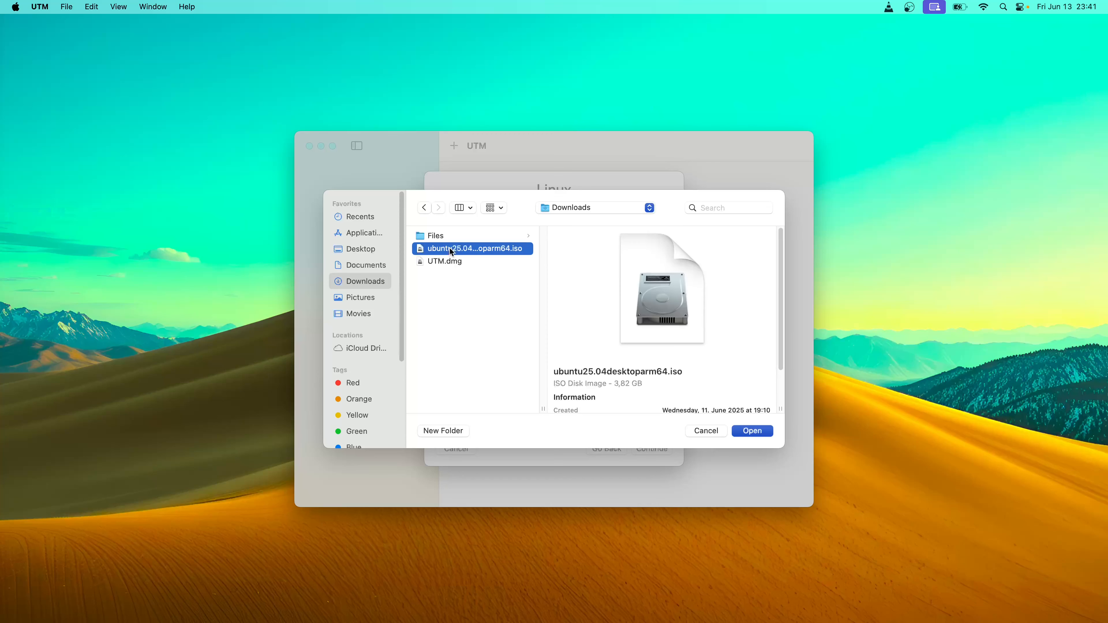
pyautogui.click(757, 432)
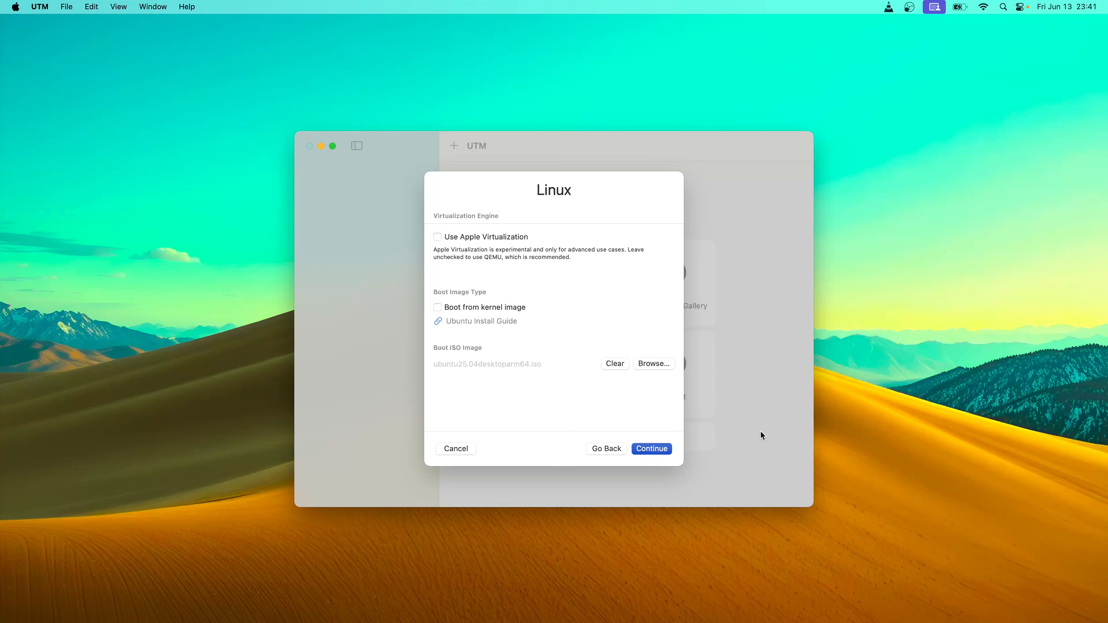
pyautogui.click(652, 449)
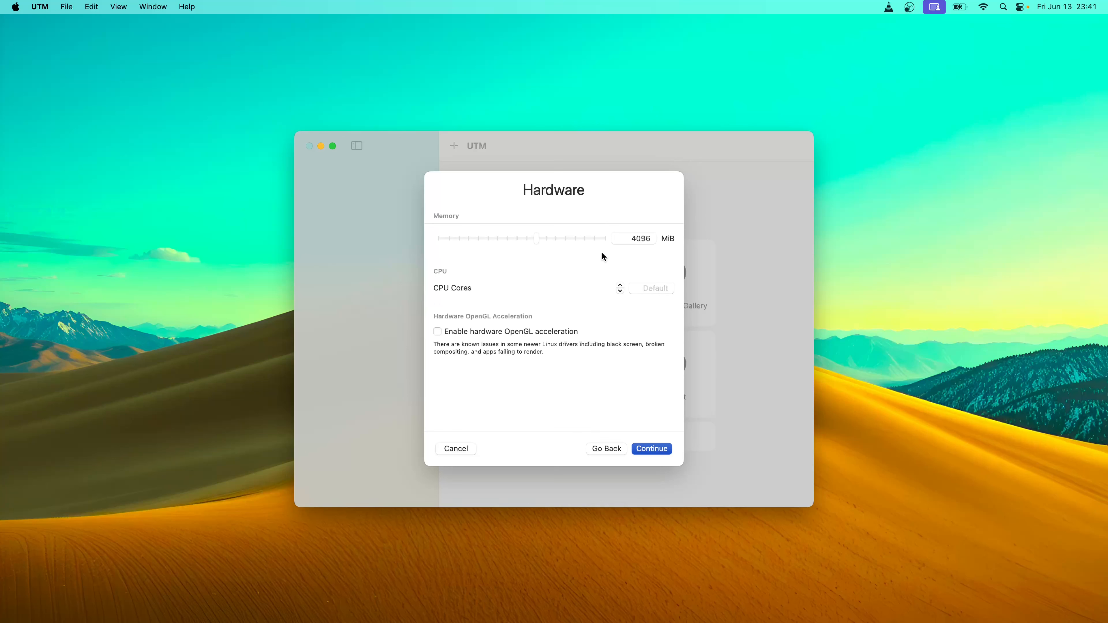
# Adjust CPU cores, enable hardware OpenGL acceleration, and keep the 64 GiB storage drive
pyautogui.click(620, 285)
pyautogui.click(455, 335)
pyautogui.click(649, 447)
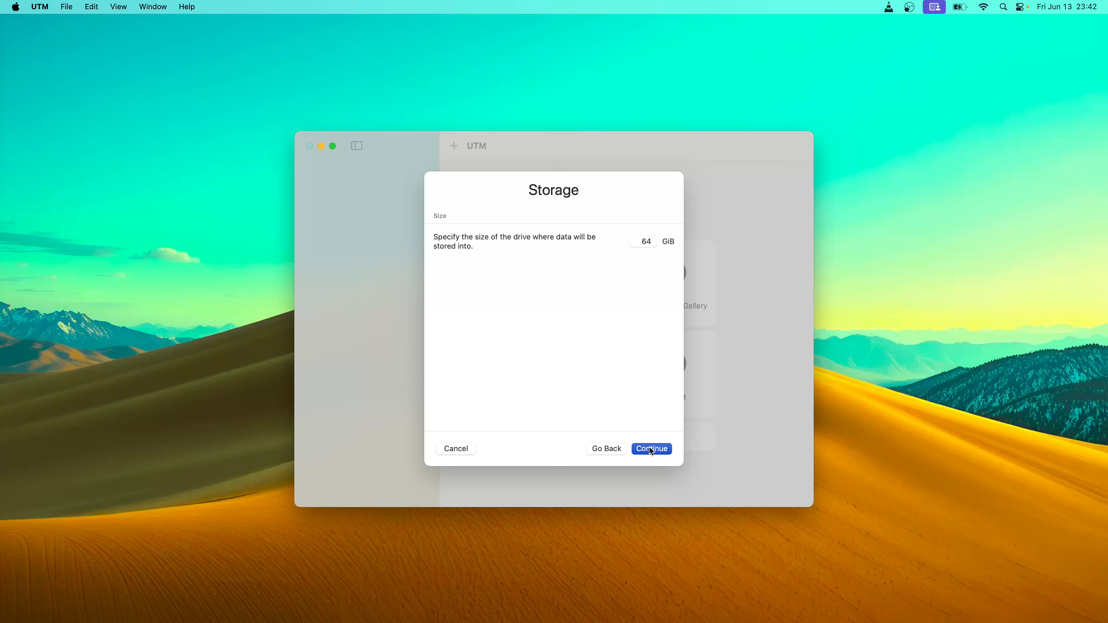
pyautogui.click(649, 448)
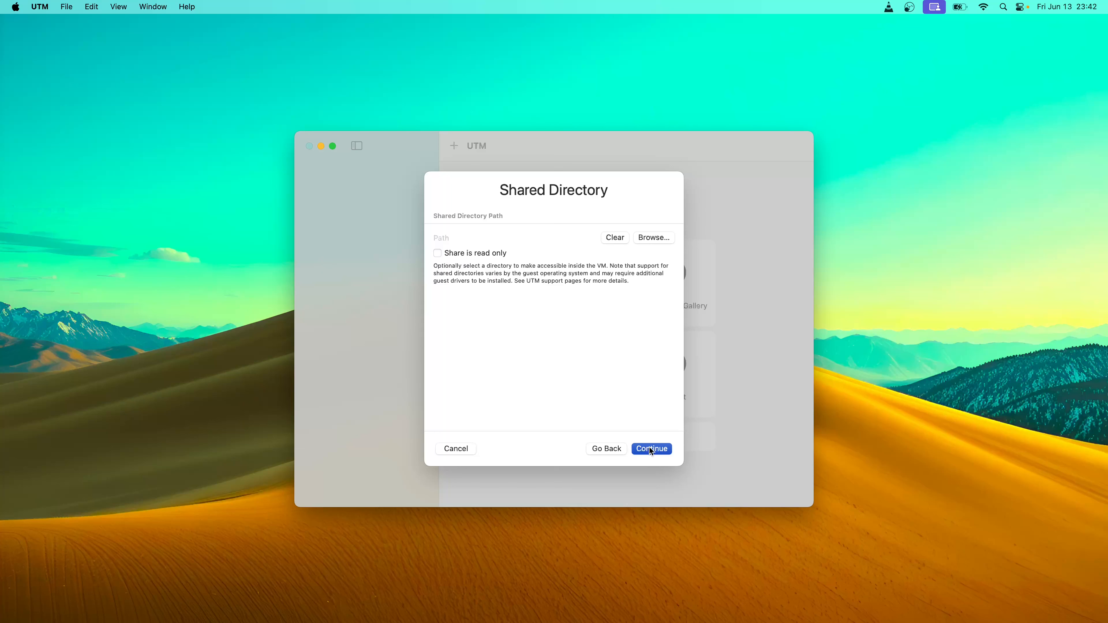
# Create a File_share folder in Downloads and choose it as the VM's shared directory
pyautogui.click(657, 238)
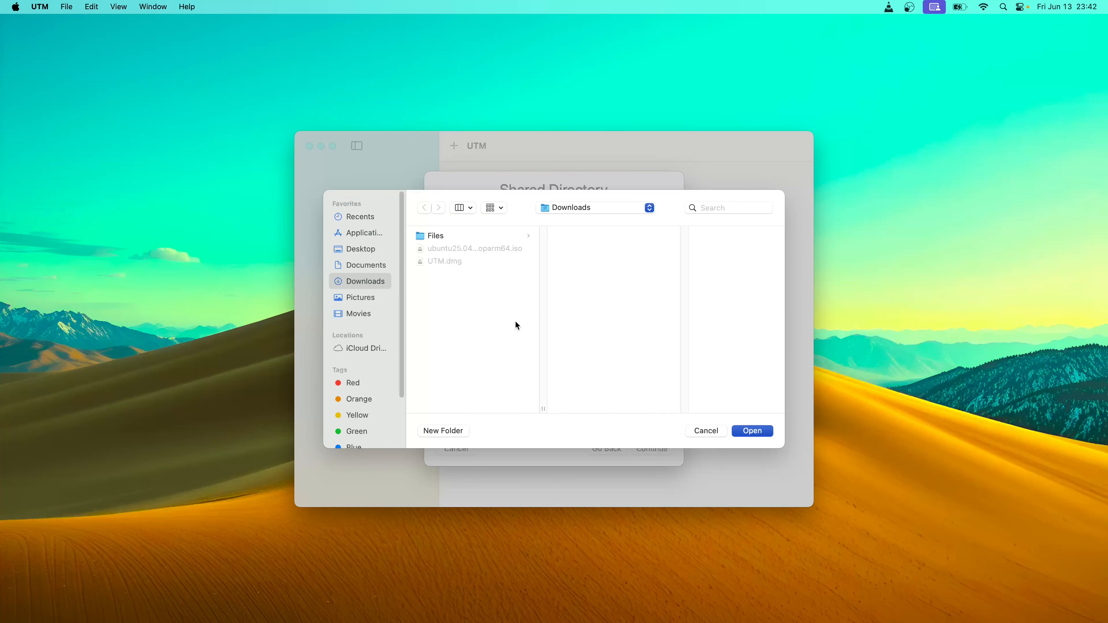
pyautogui.click(441, 432)
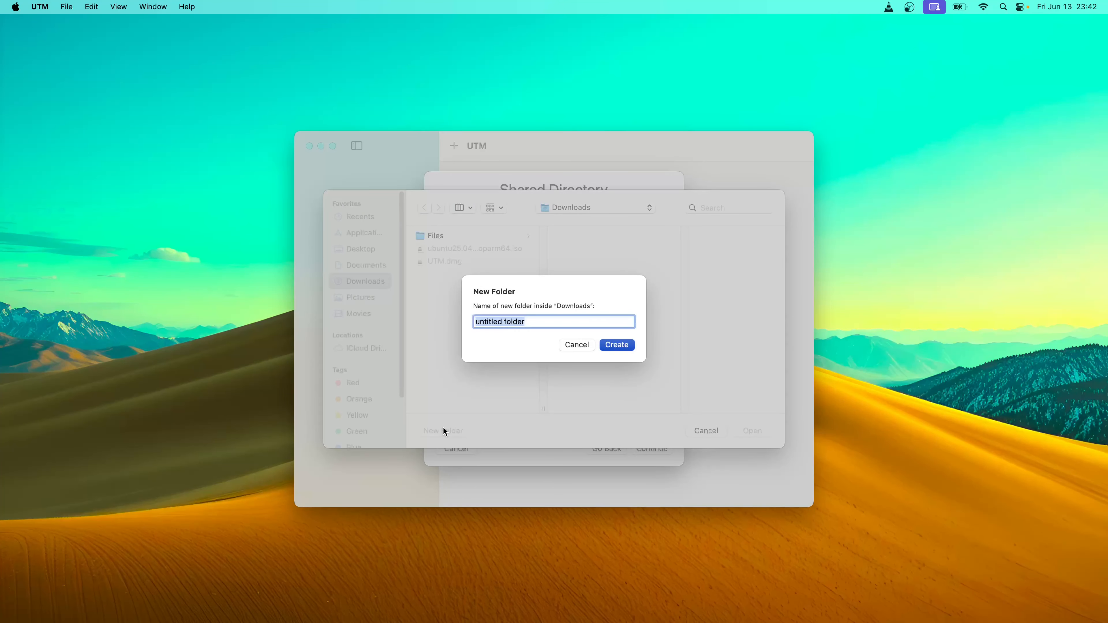
pyautogui.write('F')
pyautogui.write('le_share')
pyautogui.click(622, 346)
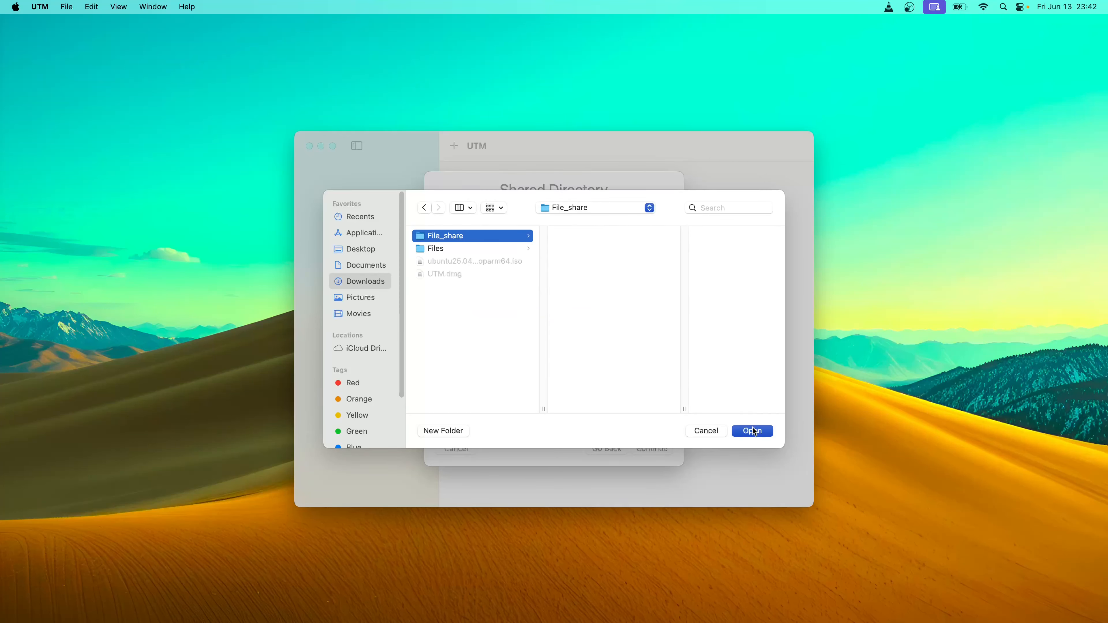
pyautogui.click(752, 431)
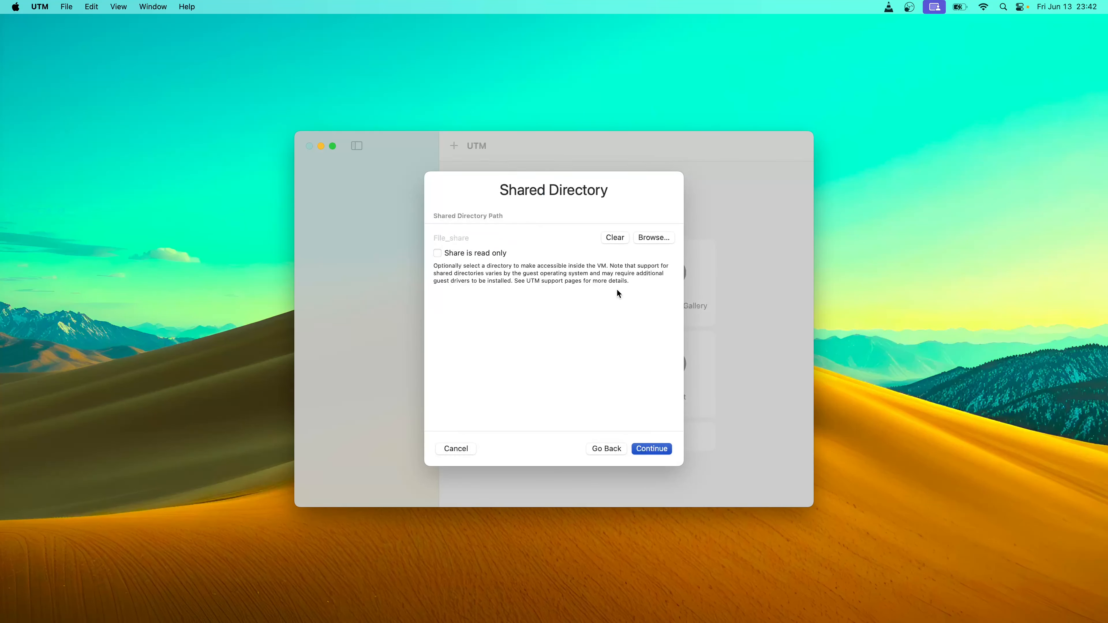
pyautogui.click(652, 449)
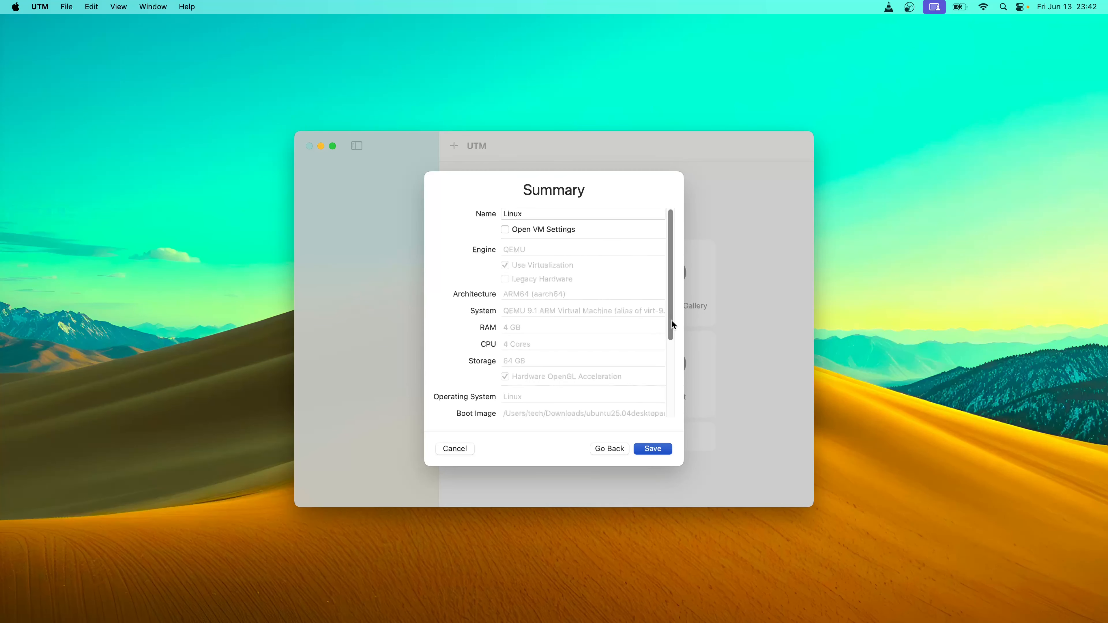
# Rename the VM from Linux to Ubuntu on the Summary page and save it
pyautogui.moveTo(672, 320); pyautogui.dragTo(624, 241)
pyautogui.moveTo(535, 213); pyautogui.dragTo(478, 213)
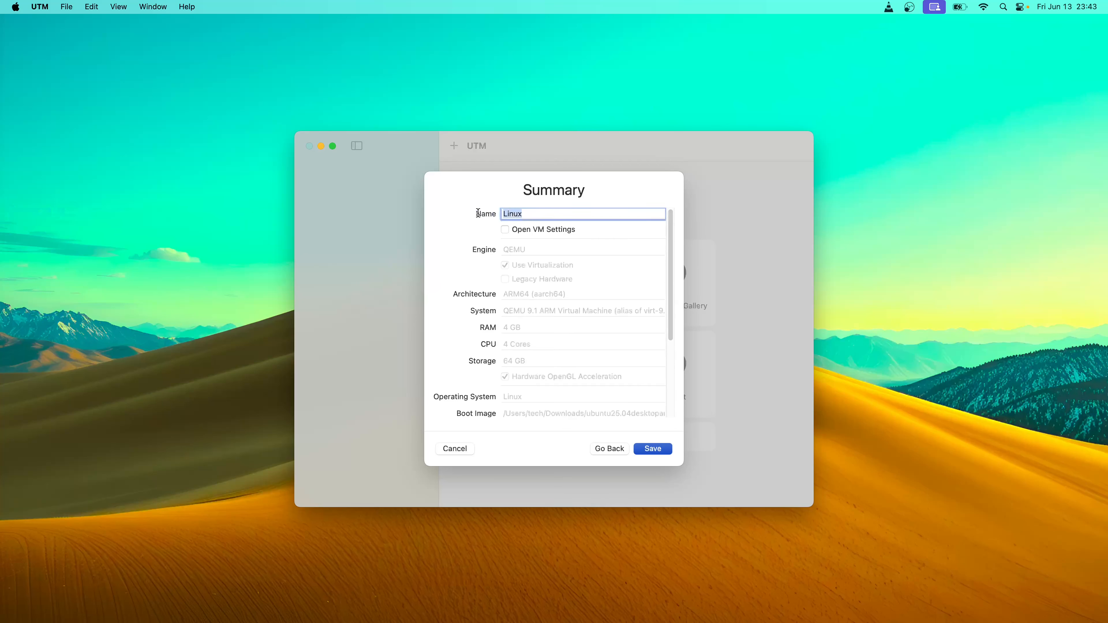
pyautogui.write('Ubuntu')
pyautogui.click(654, 449)
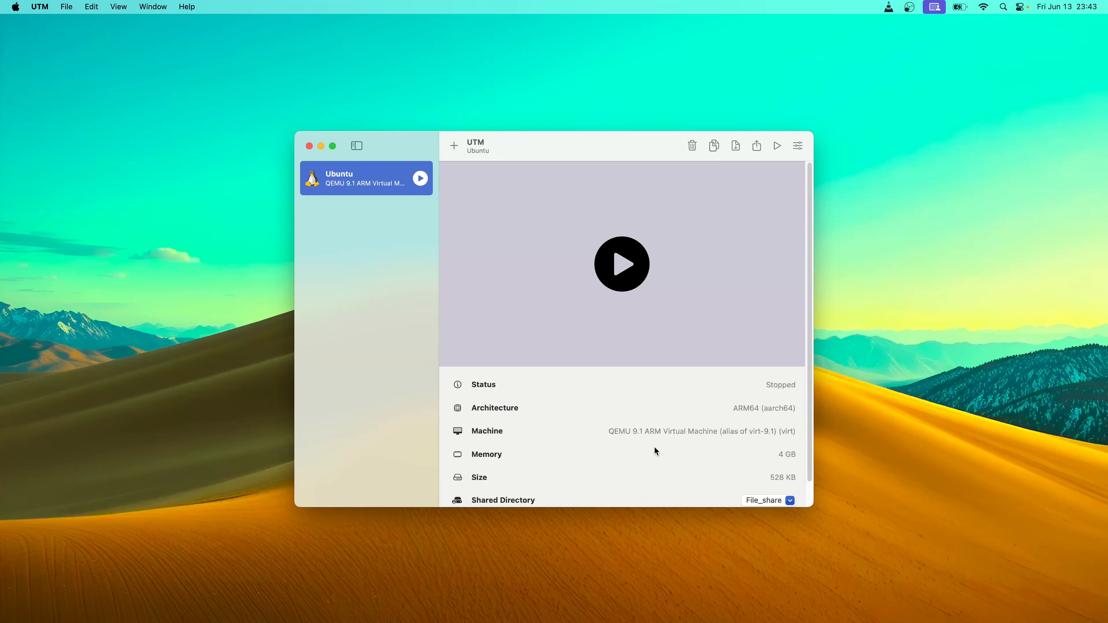
# Start the Ubuntu VM and boot the Try or Install Ubuntu GRUB entry
pyautogui.scroll(-2, 655, 447)
pyautogui.scroll(2, 655, 447)
pyautogui.click(618, 277)
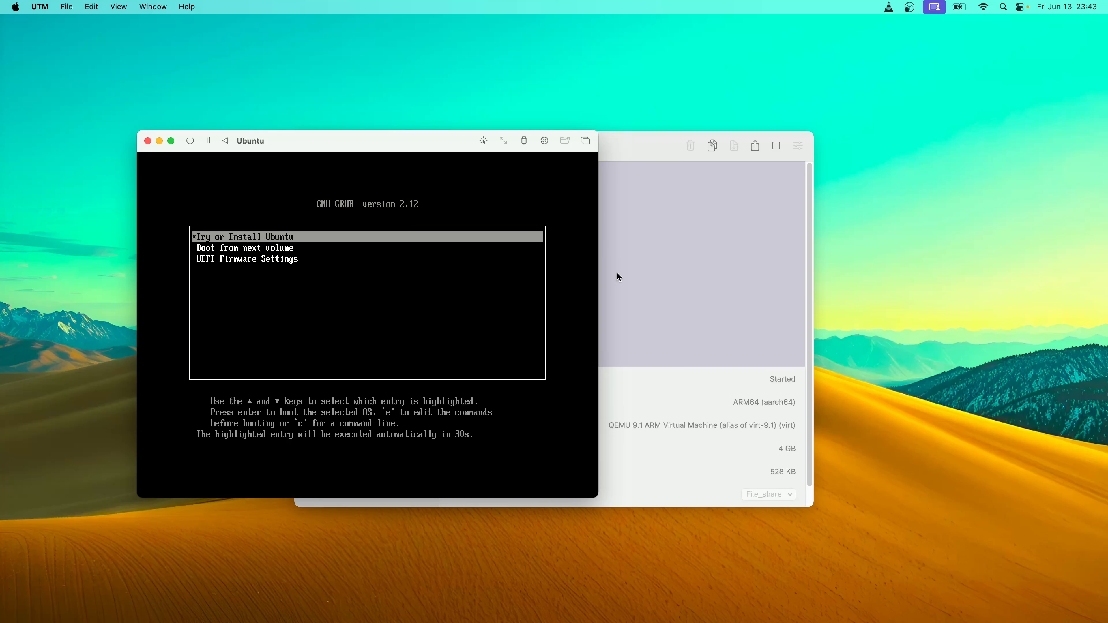
pyautogui.press('Return')
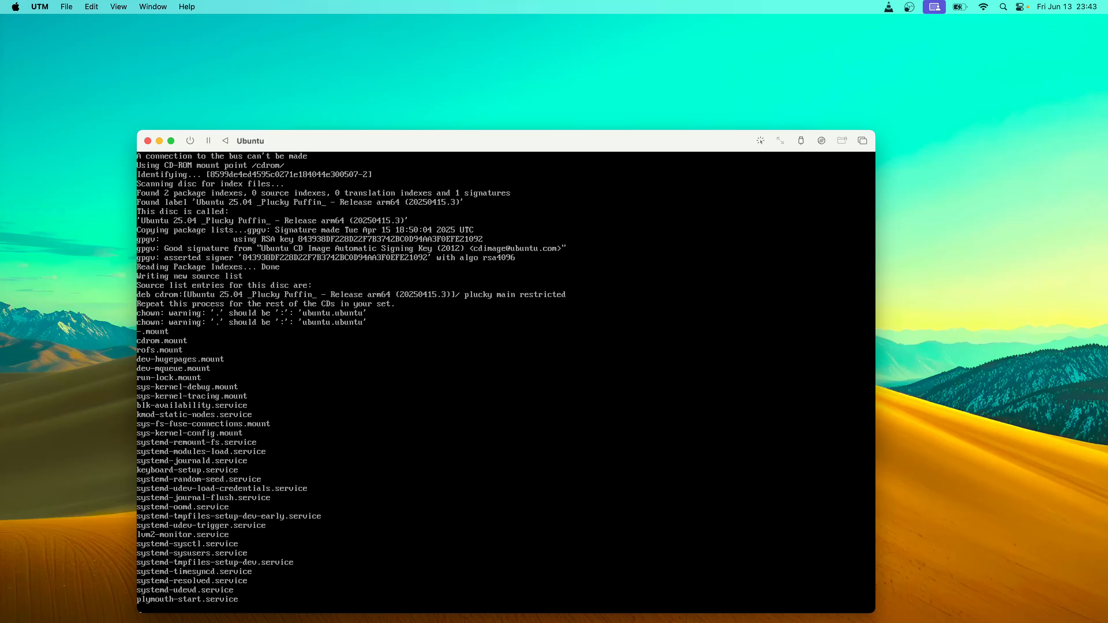
# Reposition the VM window and minimize the main UTM window
pyautogui.moveTo(570, 139); pyautogui.dragTo(449, 86)
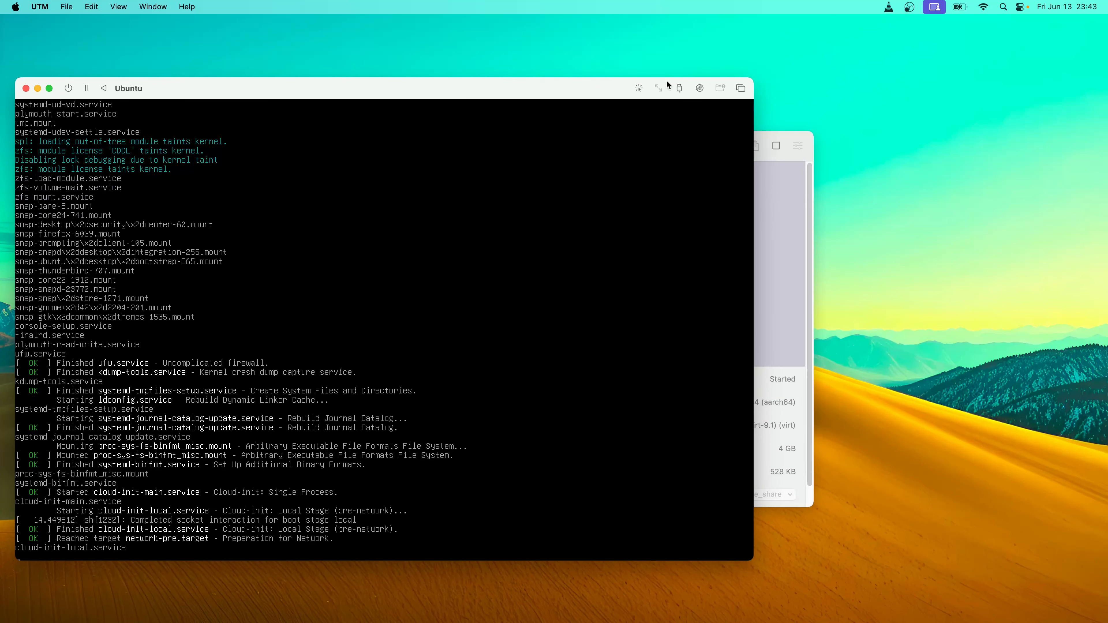
pyautogui.moveTo(596, 87); pyautogui.dragTo(725, 238)
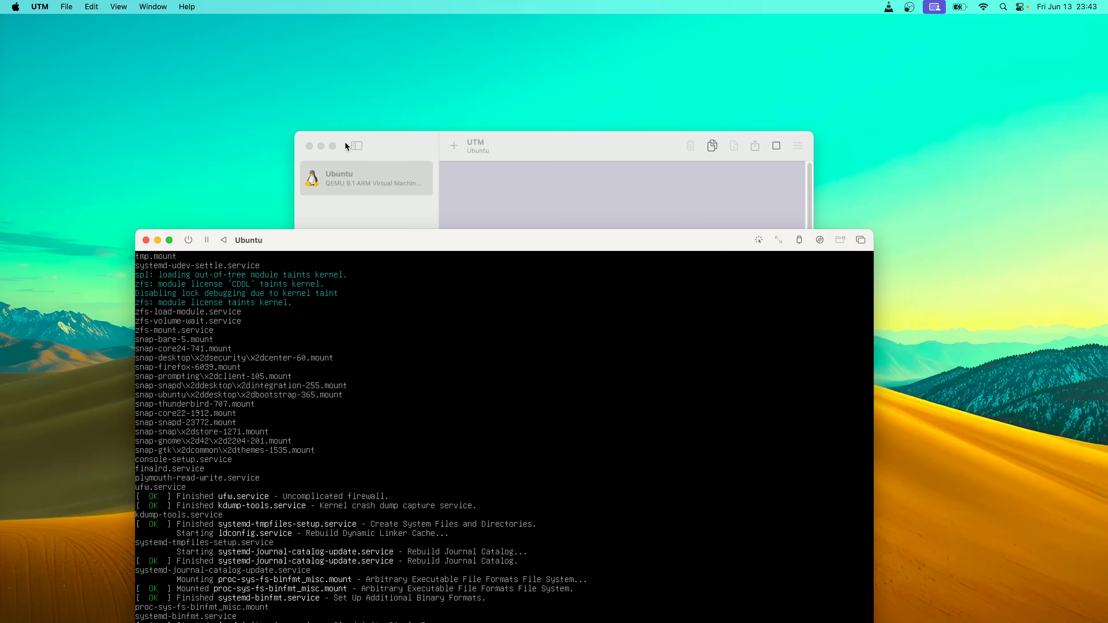
pyautogui.click(323, 148)
pyautogui.moveTo(482, 234); pyautogui.dragTo(591, 85)
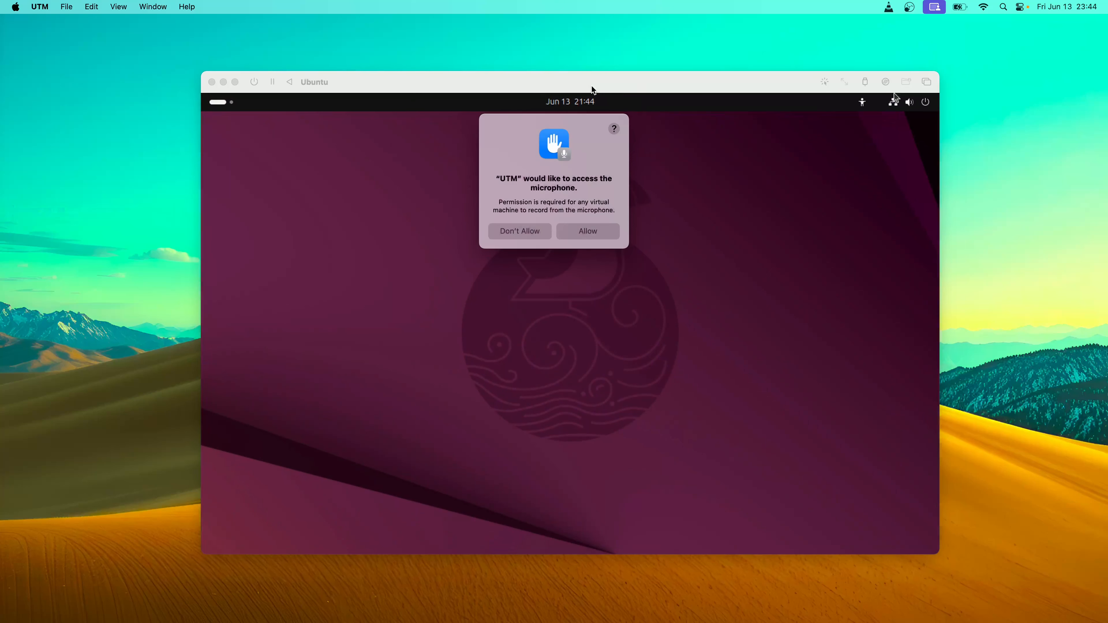
# Allow microphone access and accept installer defaults through language, keyboard, network and interactive installation
pyautogui.click(601, 233)
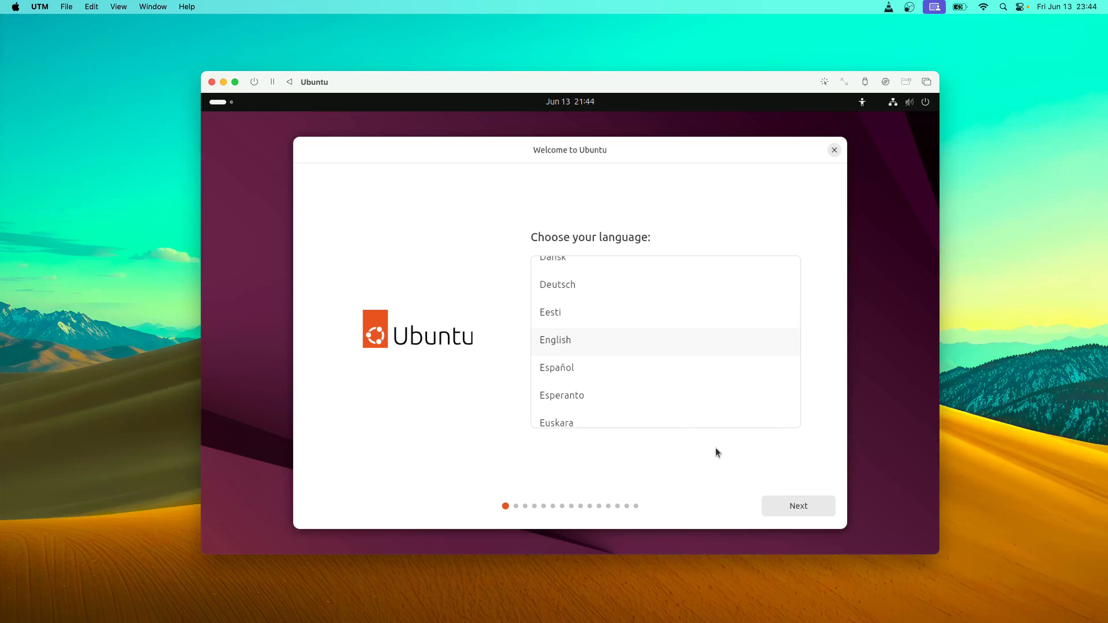
pyautogui.click(784, 504)
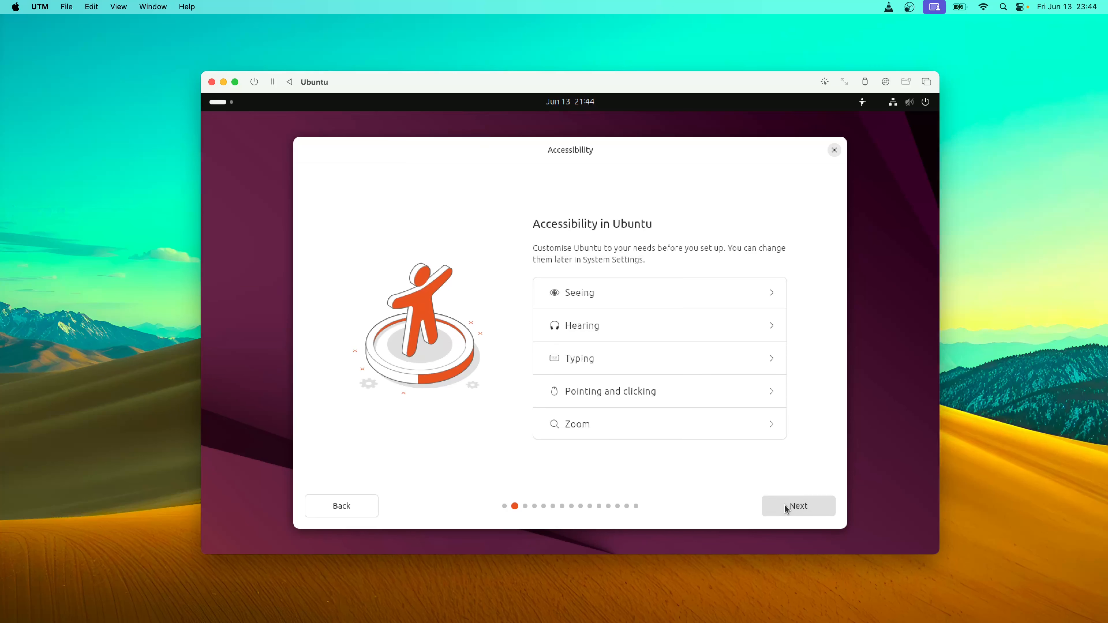
pyautogui.click(784, 504)
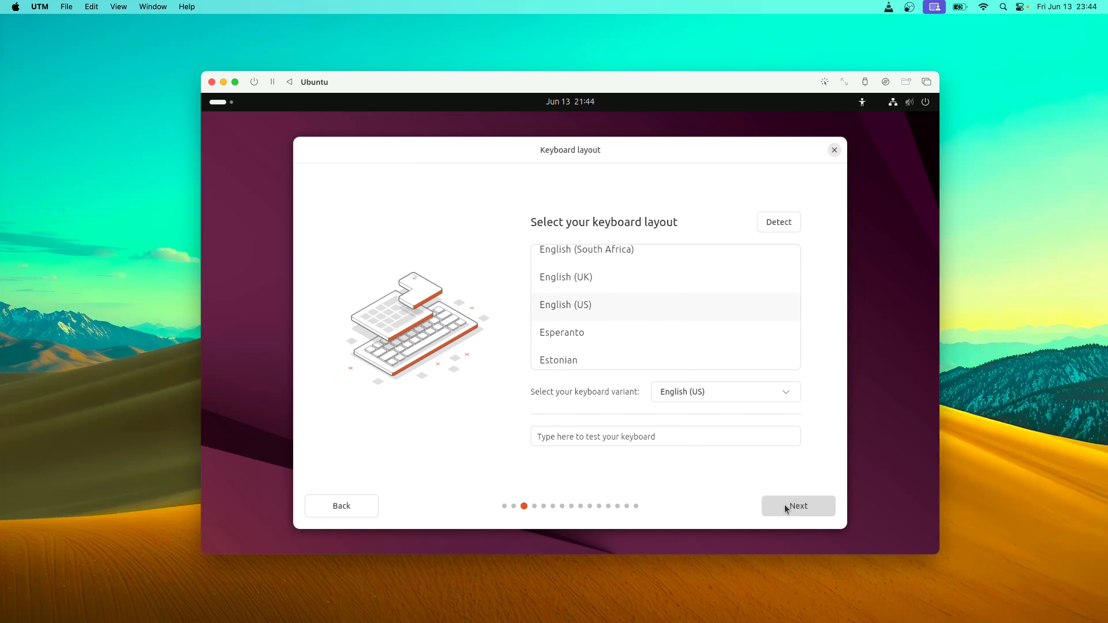
pyautogui.click(784, 504)
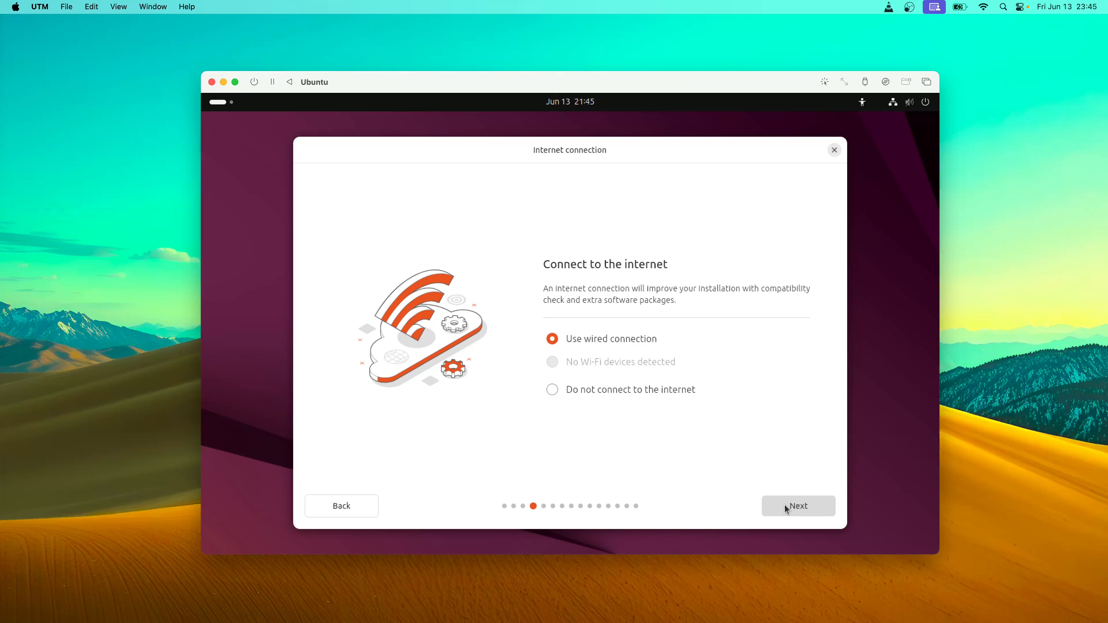
pyautogui.click(784, 504)
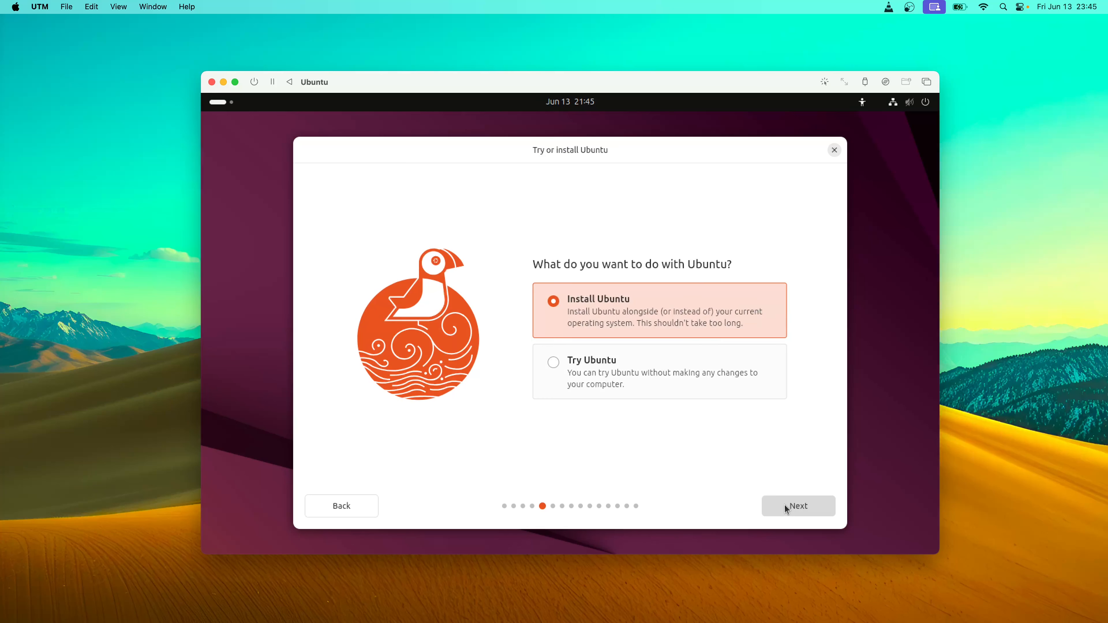
pyautogui.click(785, 504)
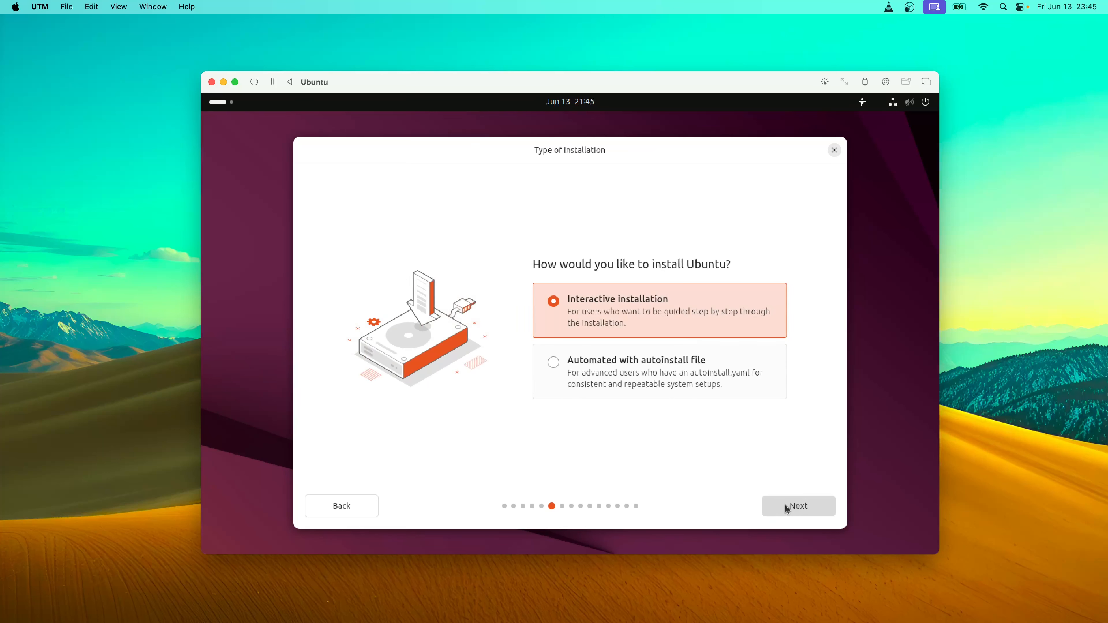
pyautogui.click(787, 508)
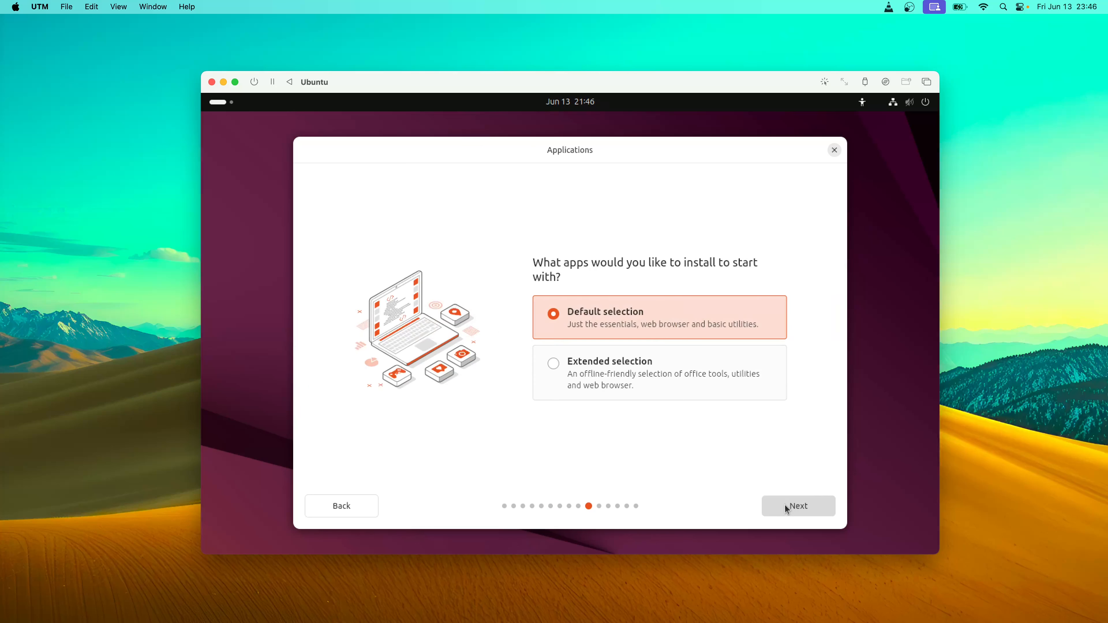
# Choose Extended selection and opt into third-party graphics/Wi-Fi software and extra media formats
pyautogui.click(599, 371)
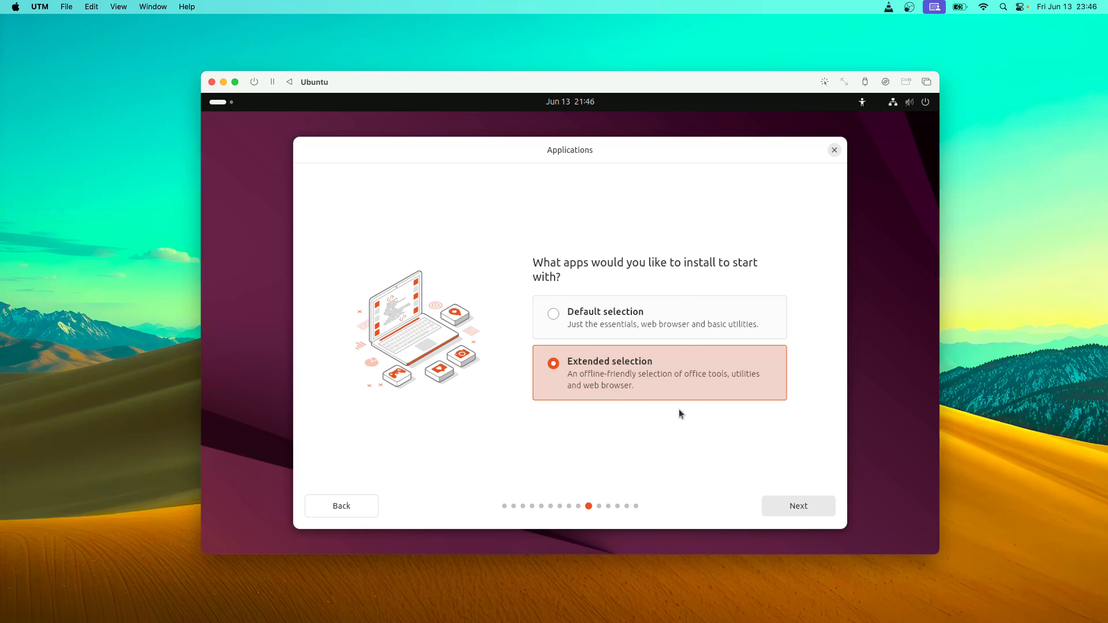
pyautogui.click(802, 508)
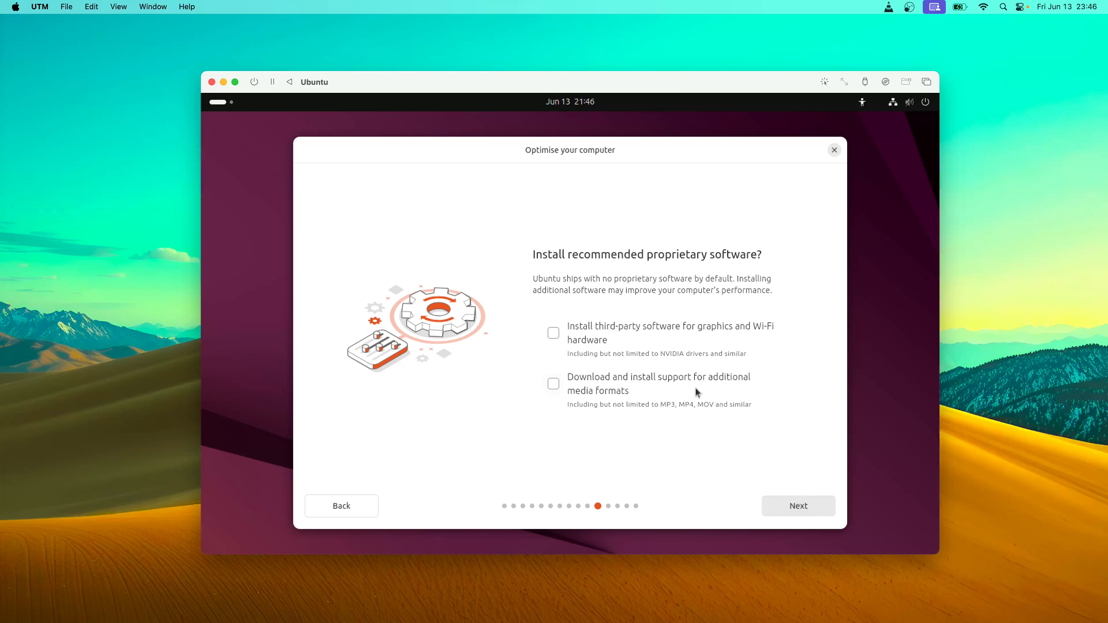
pyautogui.click(552, 334)
pyautogui.click(553, 385)
# Keep Erase disk and no encryption to reach the Create your account form
pyautogui.click(799, 506)
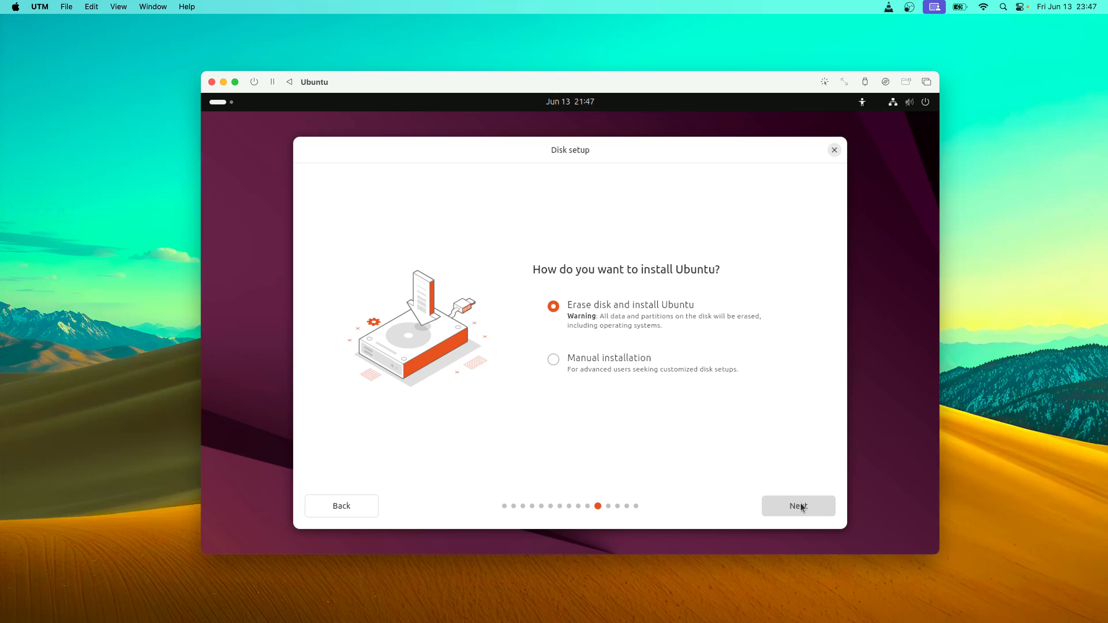
pyautogui.click(802, 507)
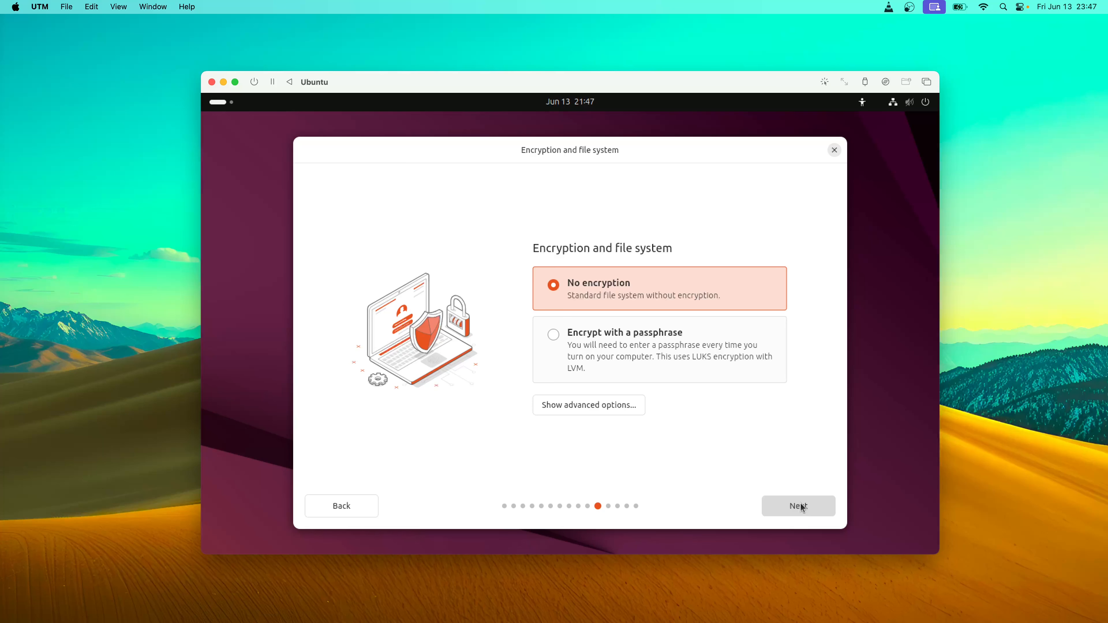
pyautogui.click(801, 506)
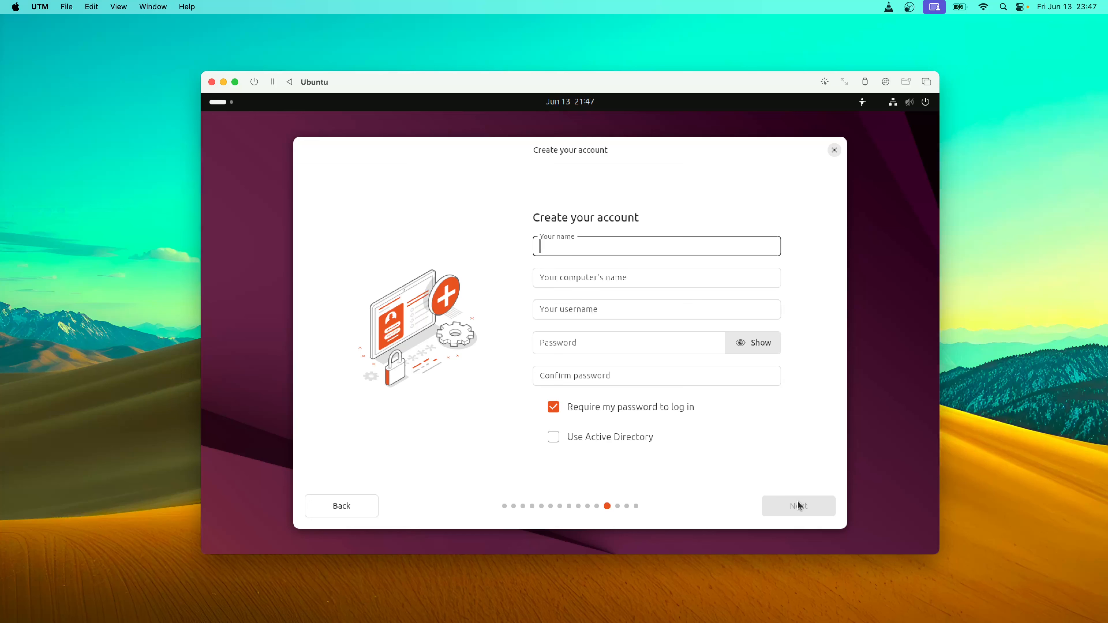
# Create the account 'tectime' with a four-digit password entered twice, then continue to timezone
pyautogui.write('tectime')
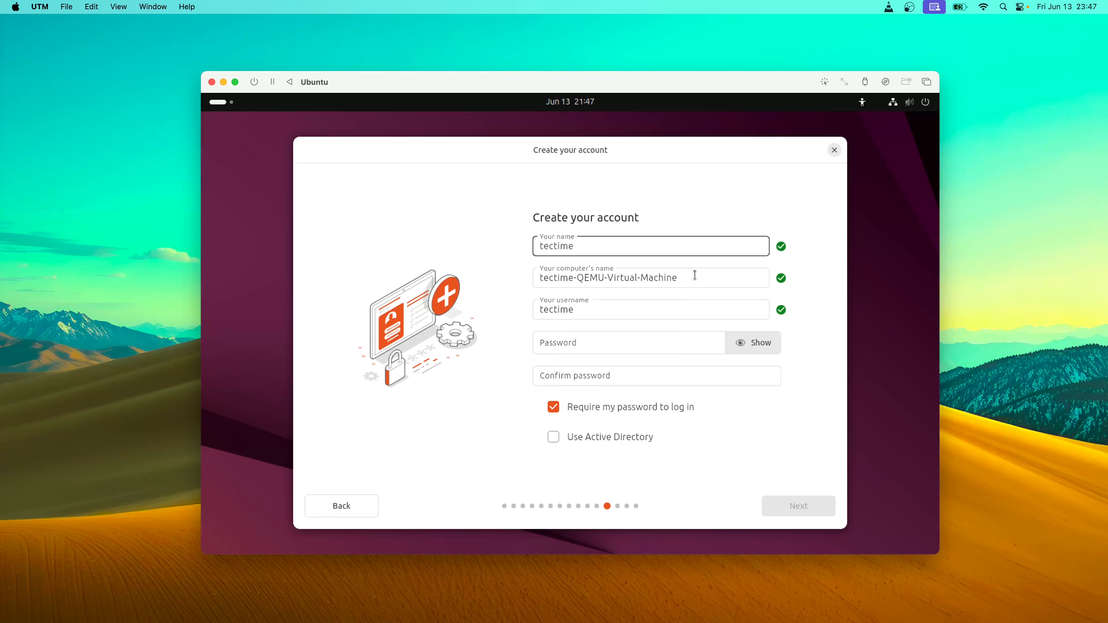
pyautogui.press('Tab')
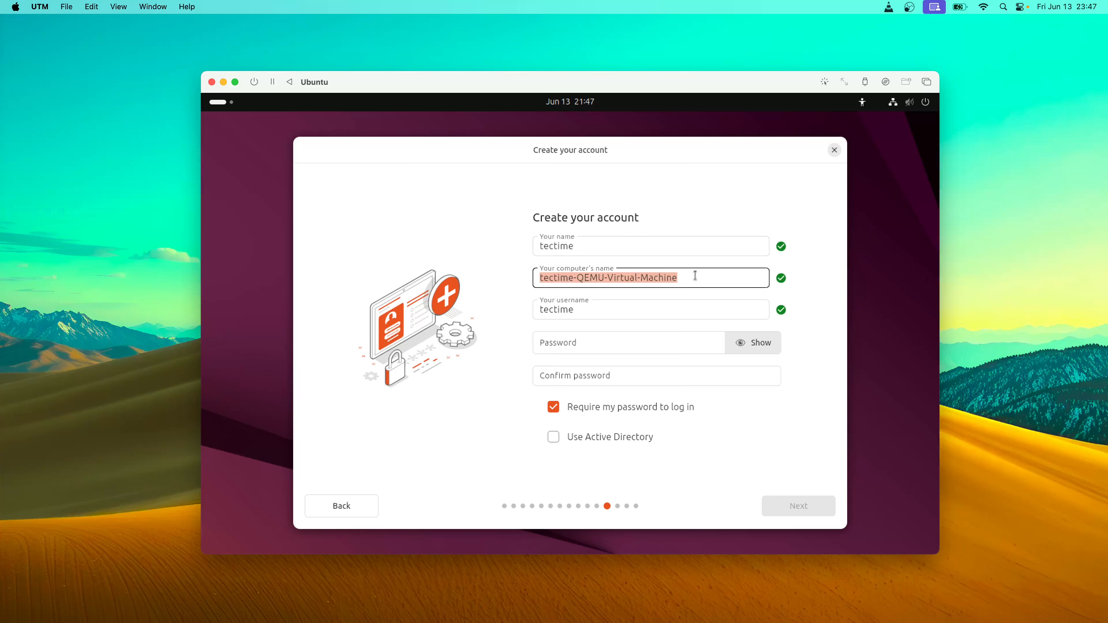
pyautogui.click(598, 339)
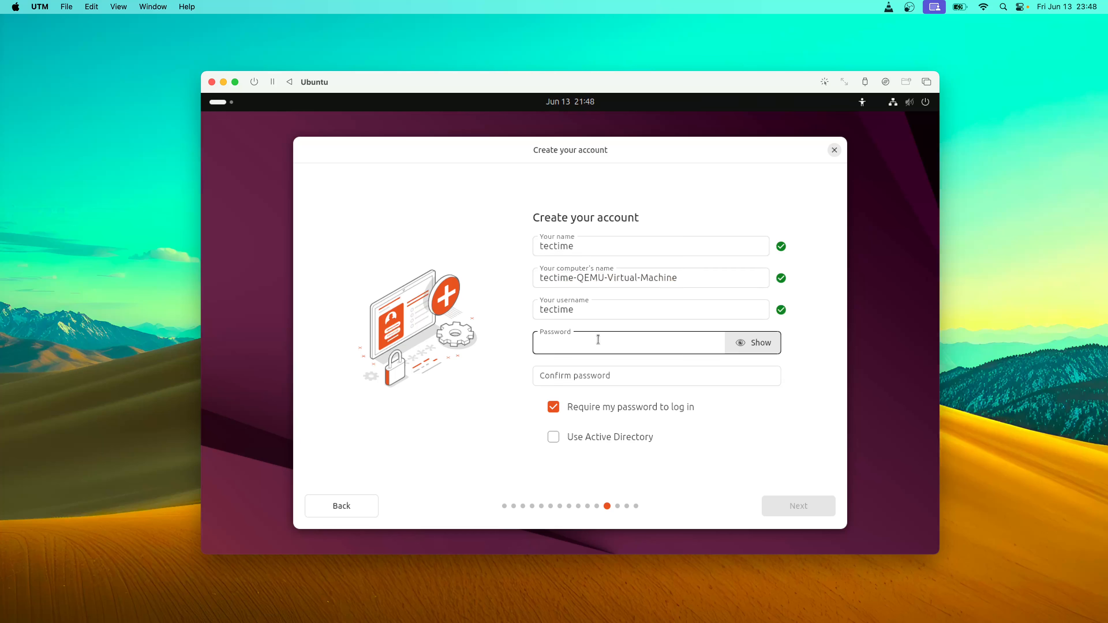
pyautogui.write('1234')
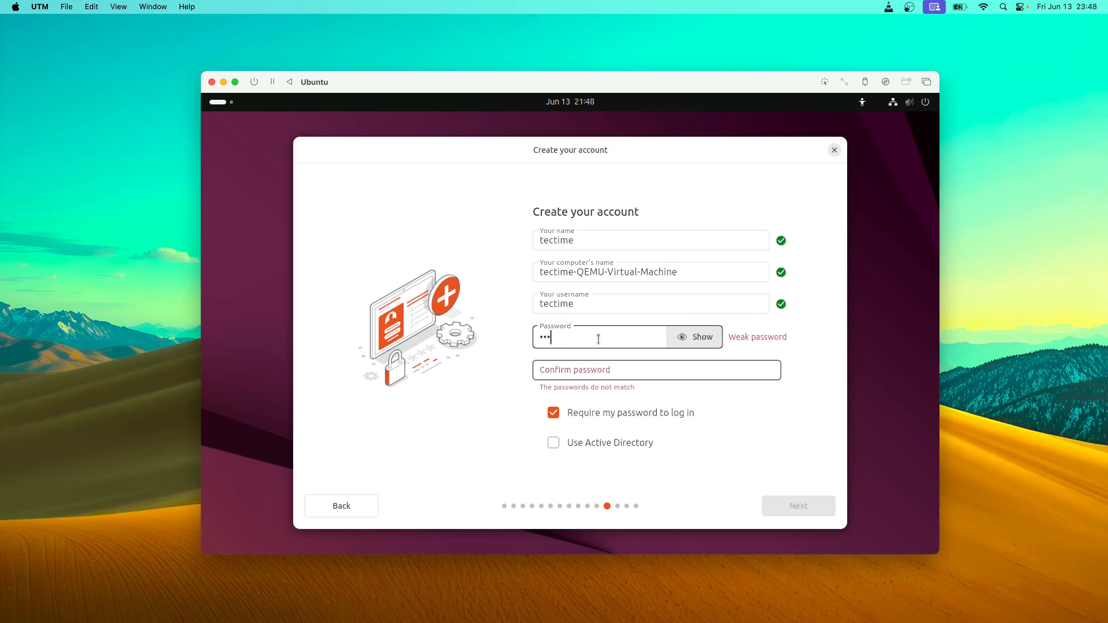
pyautogui.click(606, 371)
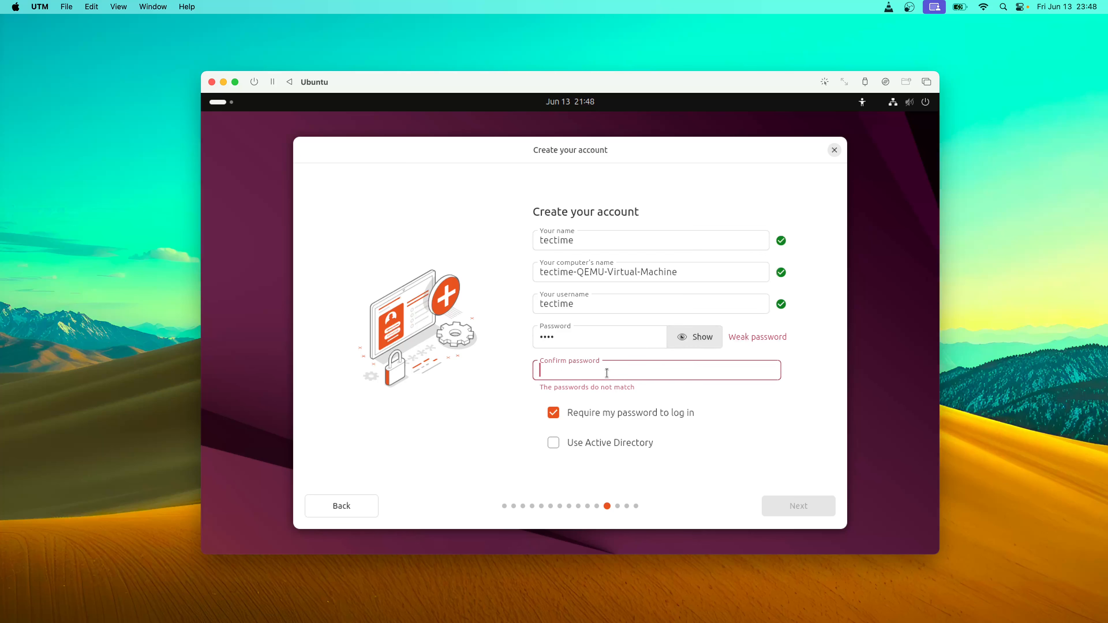
pyautogui.write('1234')
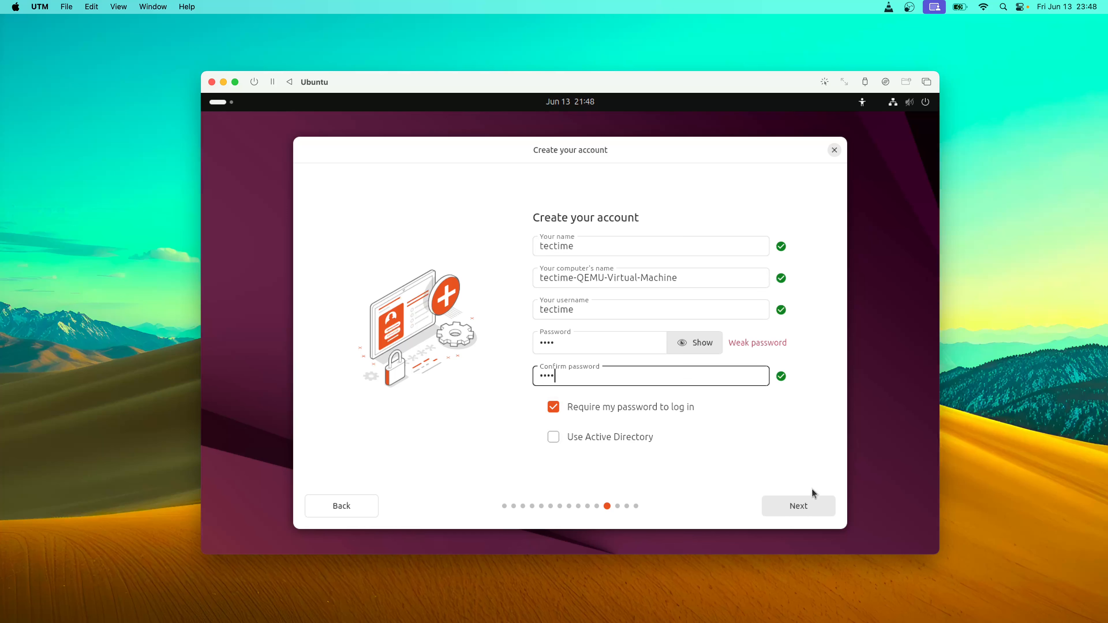
pyautogui.click(794, 508)
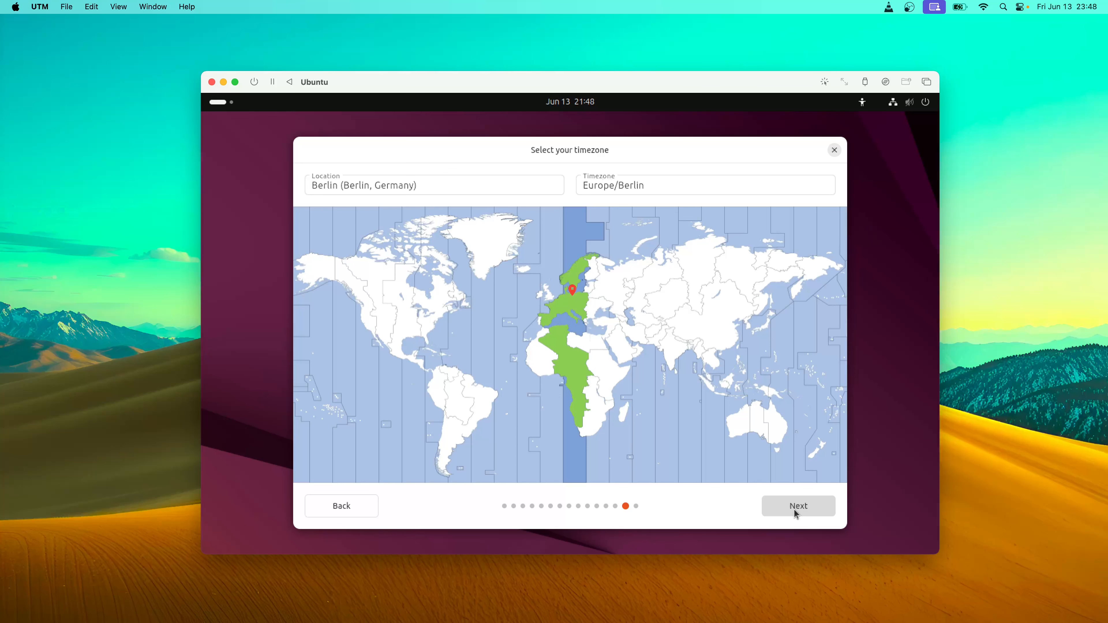
# Accept the Europe/Berlin timezone and start installing Ubuntu 25.04 onto the vda disk
pyautogui.click(795, 511)
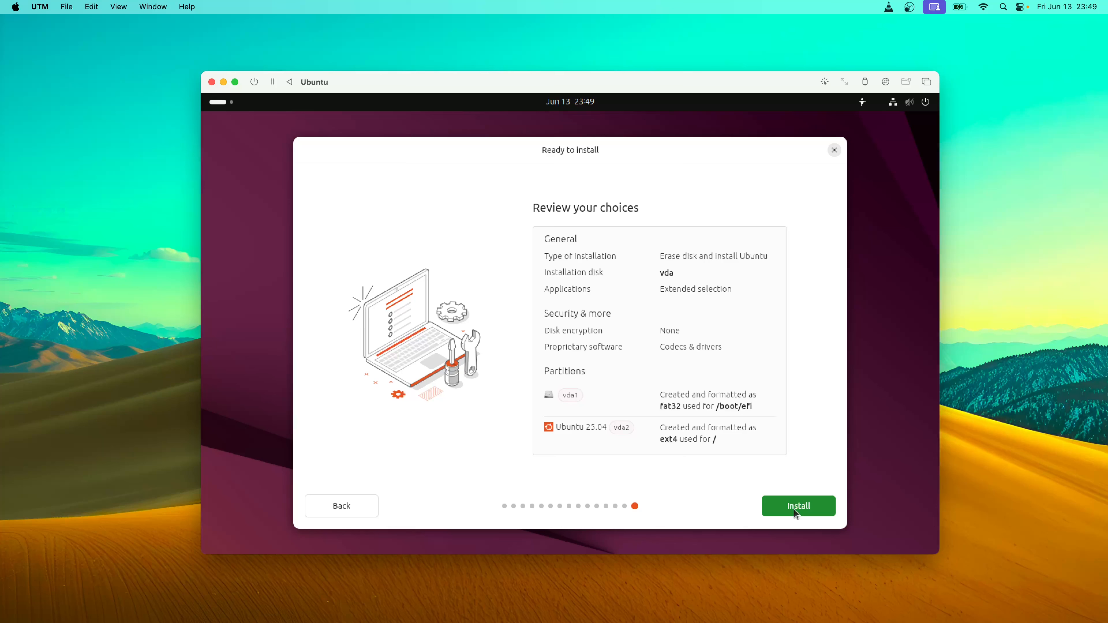
pyautogui.click(794, 506)
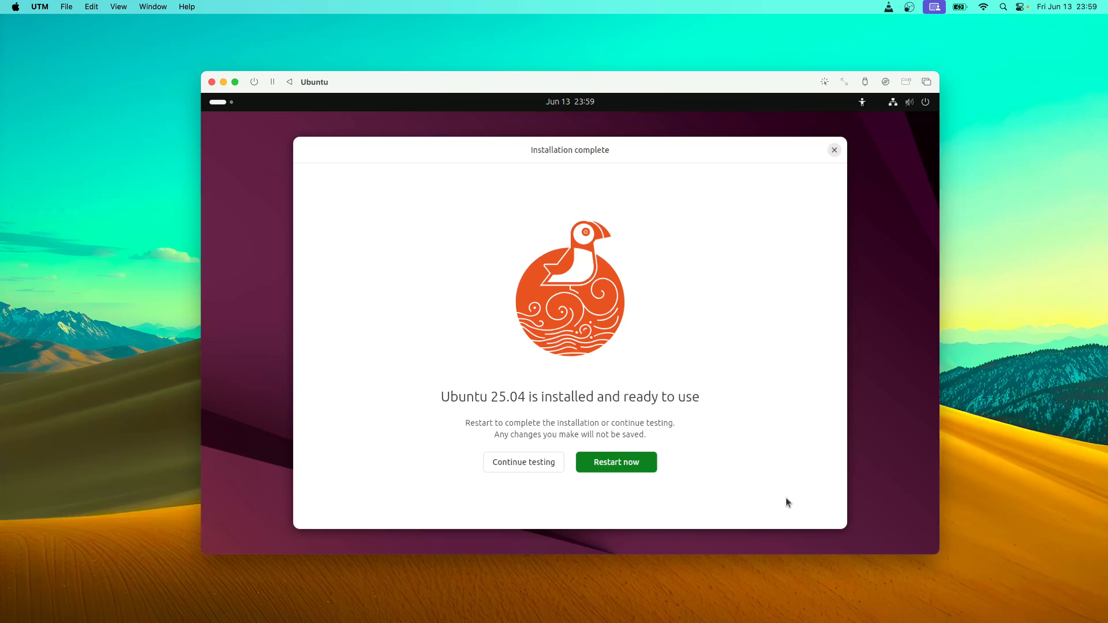
# Restart the installed Ubuntu, then force-stop the VM and confirm to close its window
pyautogui.click(618, 460)
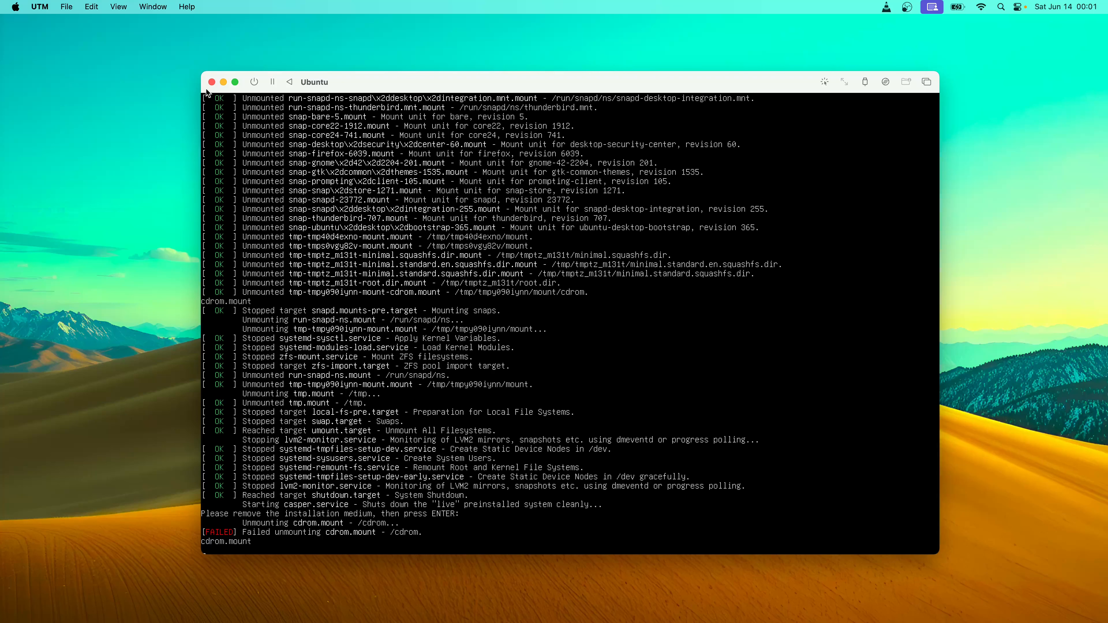
pyautogui.click(253, 82)
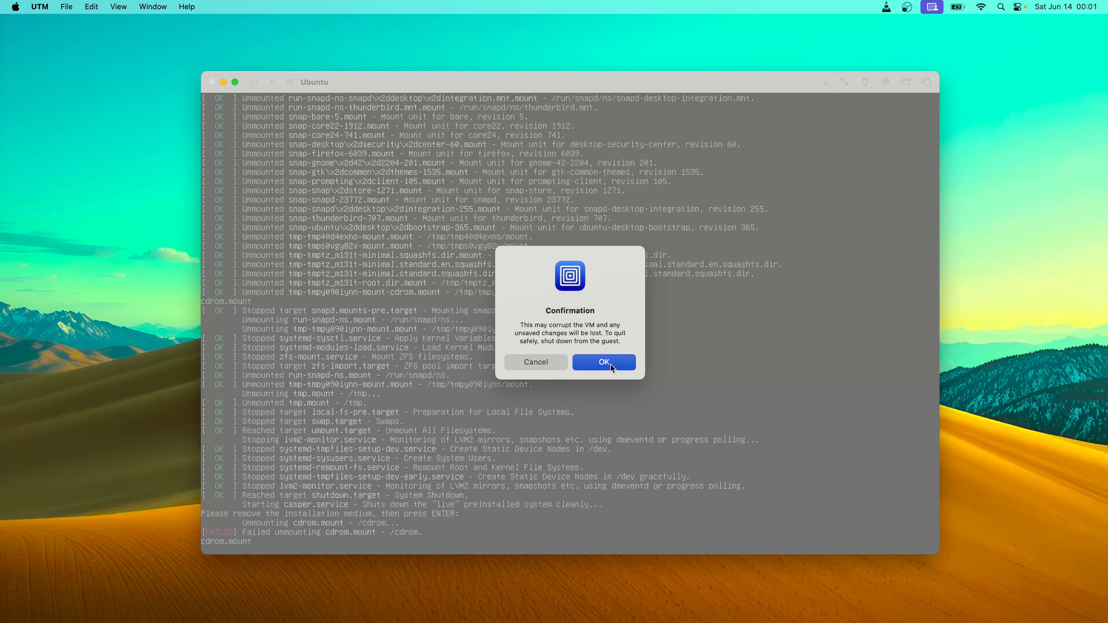
pyautogui.click(611, 366)
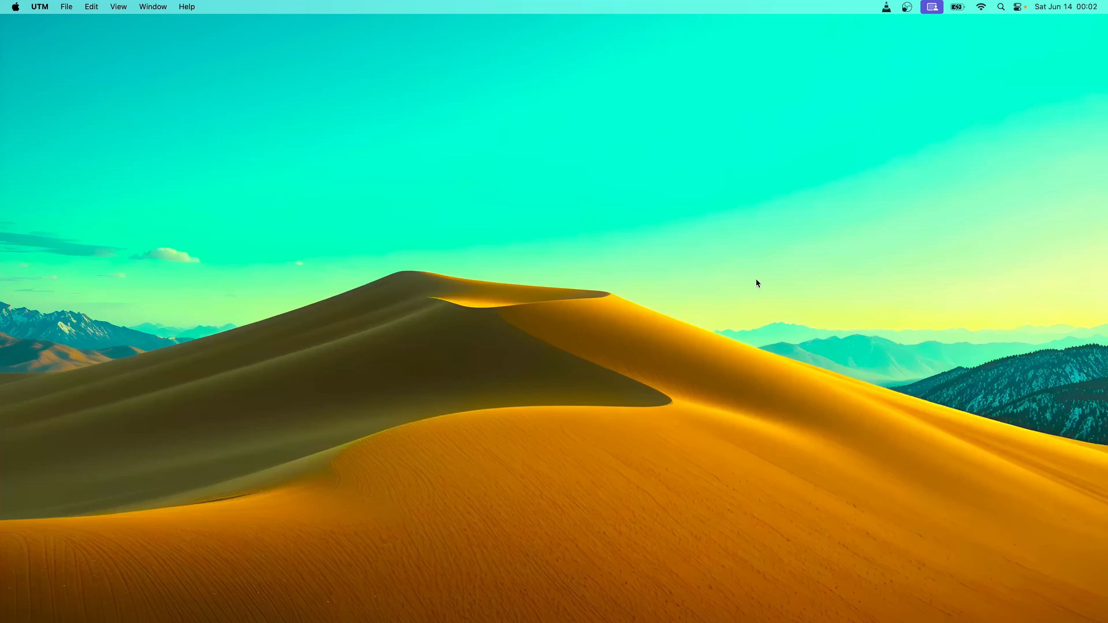
# Start the Ubuntu VM from UTM and choose Boot from next volume in GRUB
pyautogui.moveTo(815, 620)
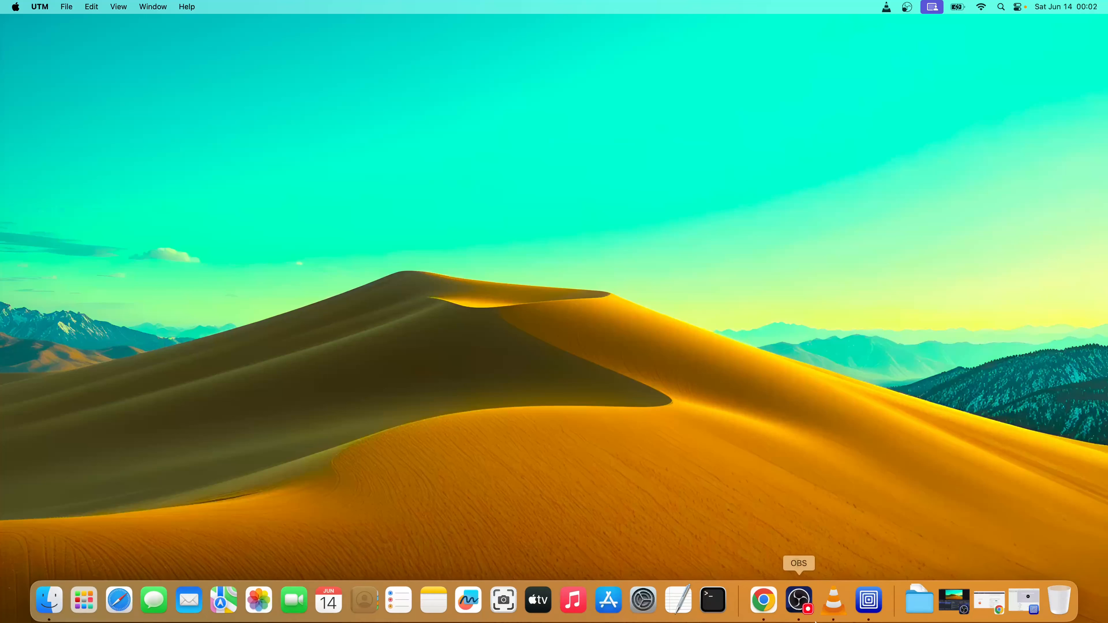
pyautogui.click(862, 607)
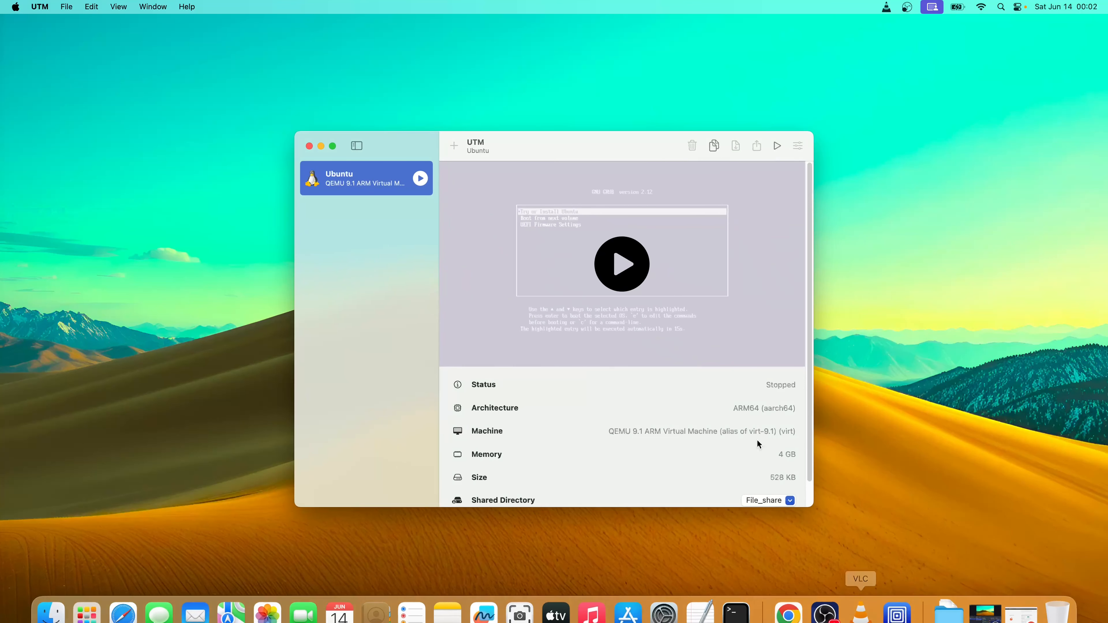
pyautogui.click(623, 271)
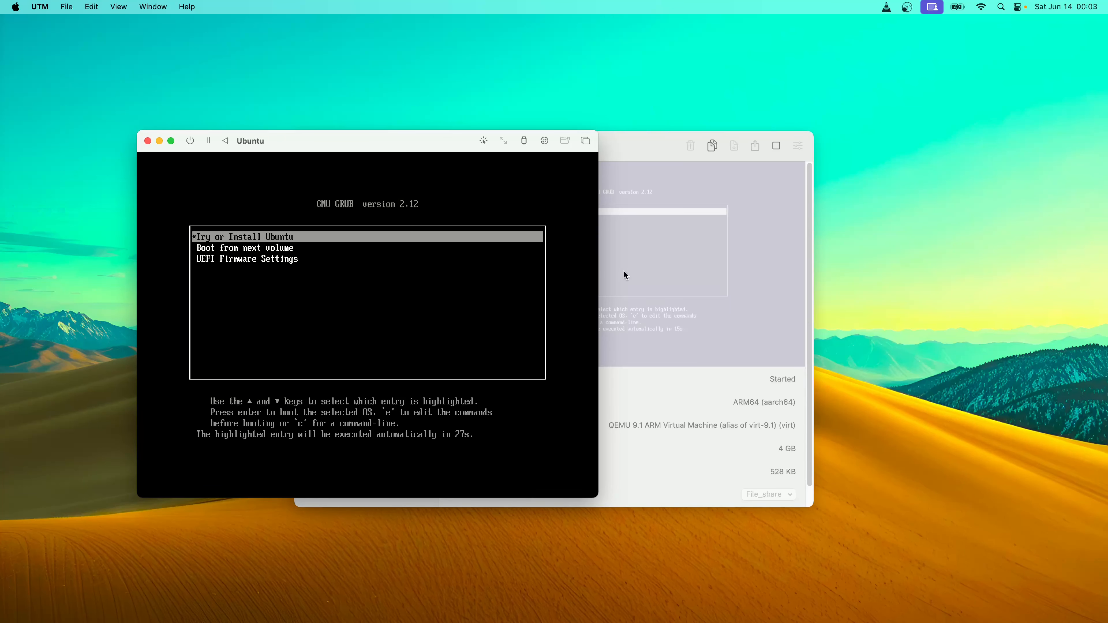
pyautogui.press('Down')
pyautogui.press('Return')
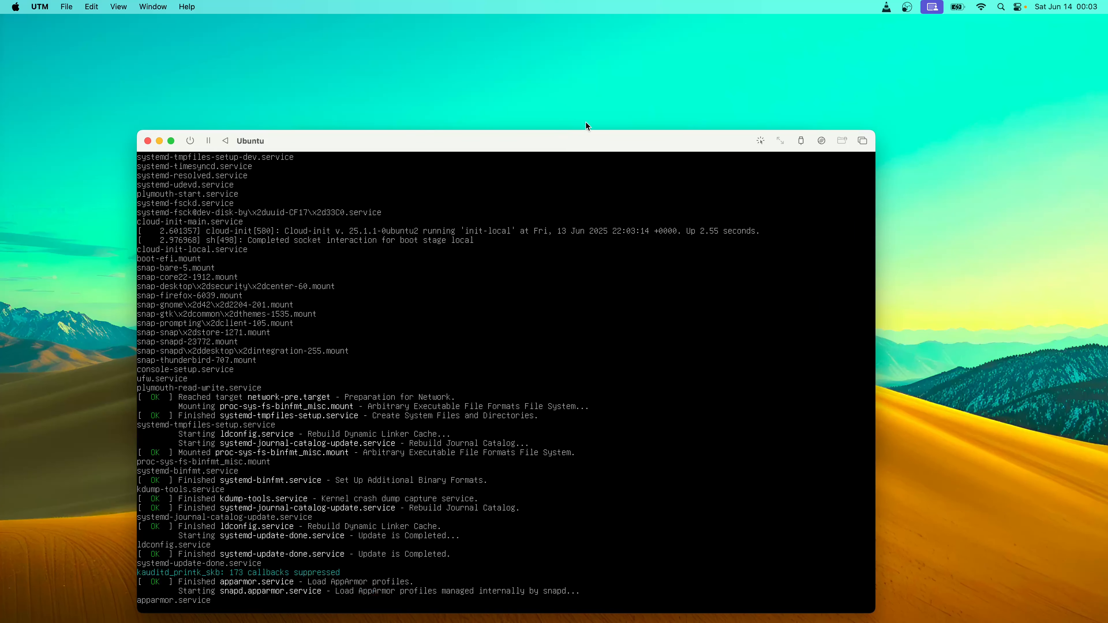
# Move the VM window up and sign into the tectime account with its password
pyautogui.moveTo(589, 137); pyautogui.dragTo(611, 74)
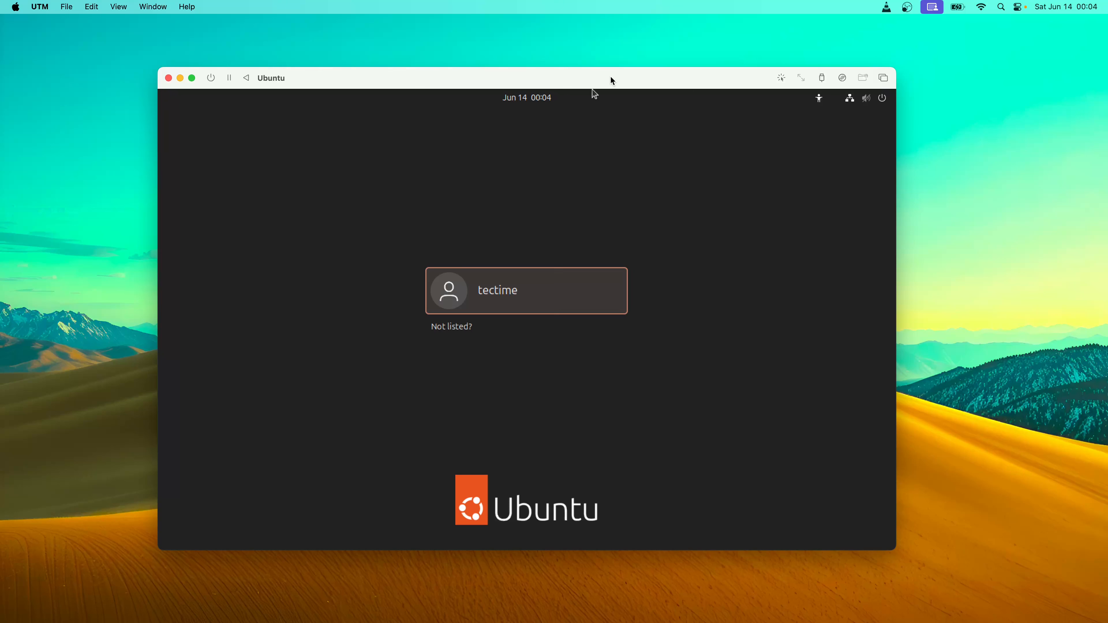
pyautogui.press('Return')
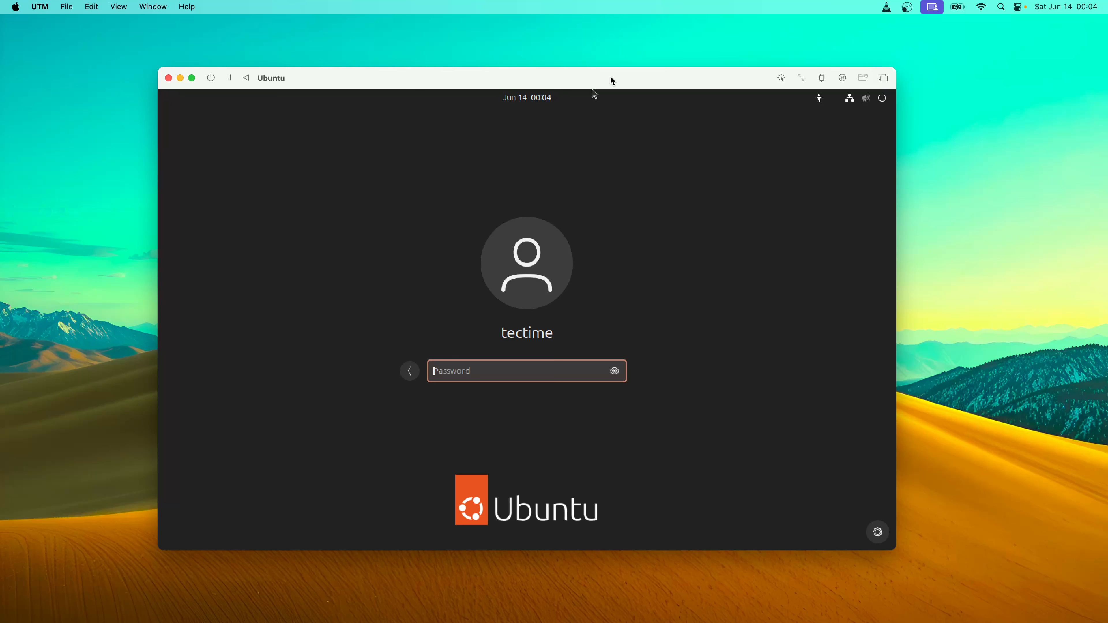
pyautogui.write('****')
pyautogui.press('Return')
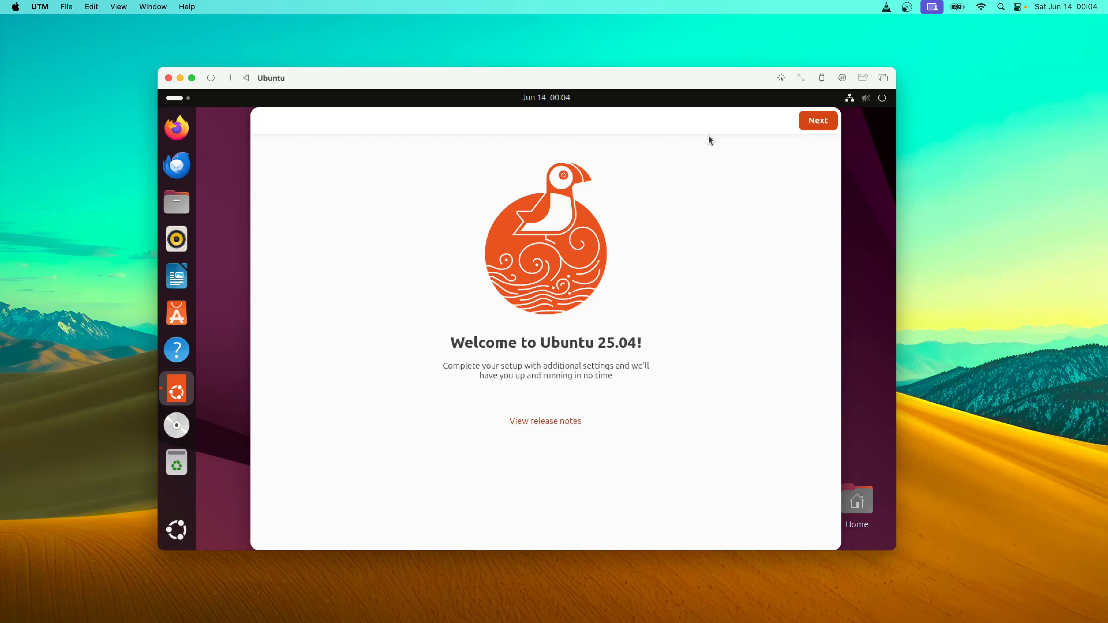
# Finish the Welcome to Ubuntu setup, keeping system data sharing enabled
pyautogui.click(811, 125)
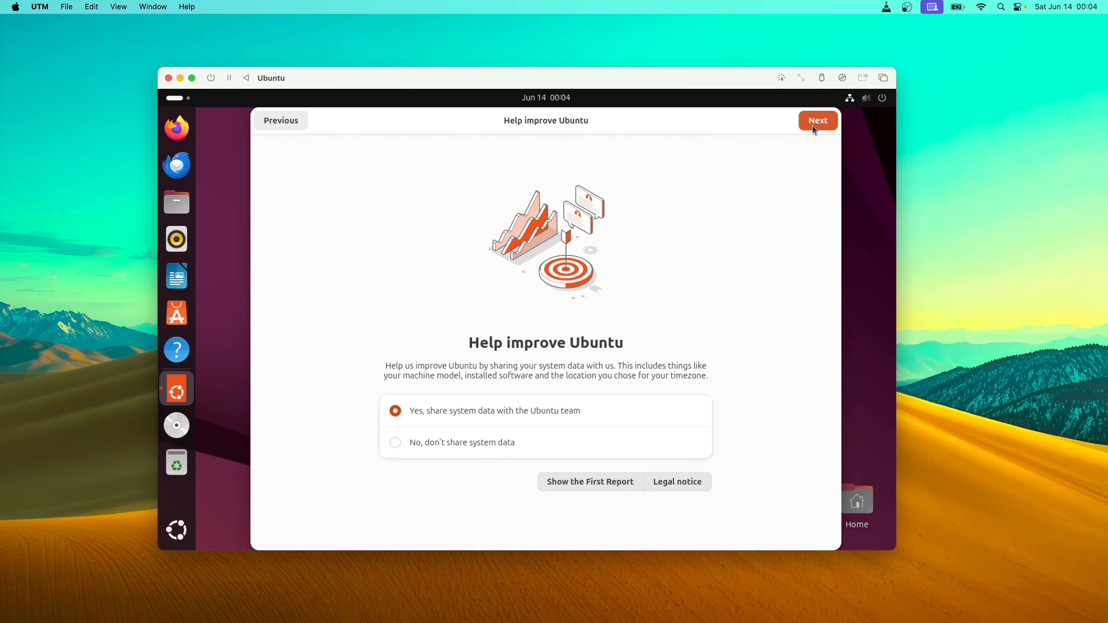
pyautogui.click(813, 126)
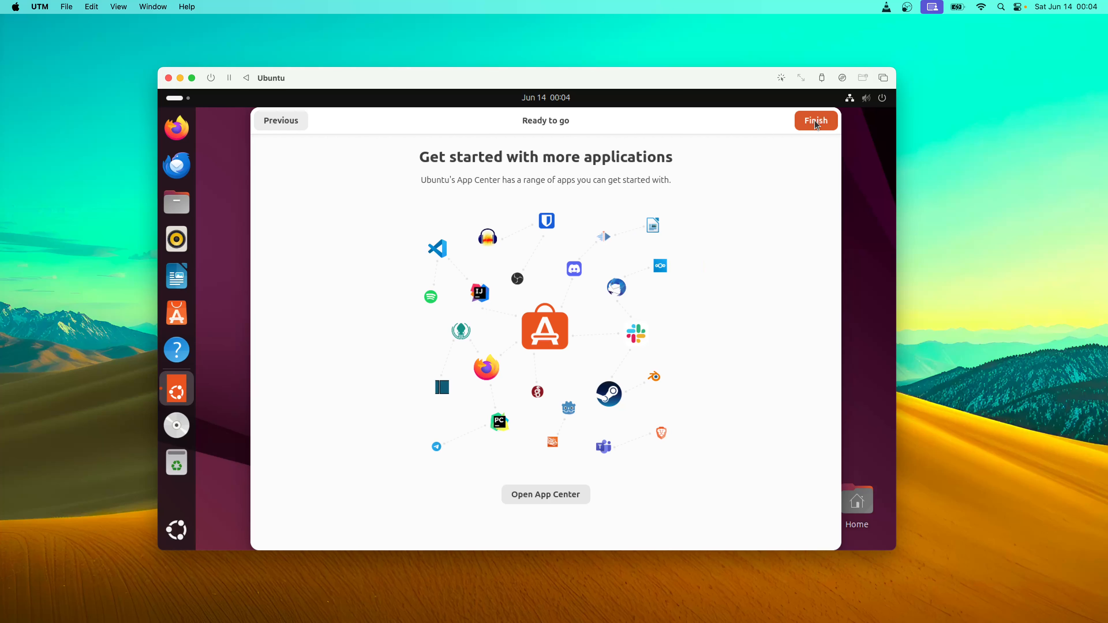
pyautogui.click(816, 124)
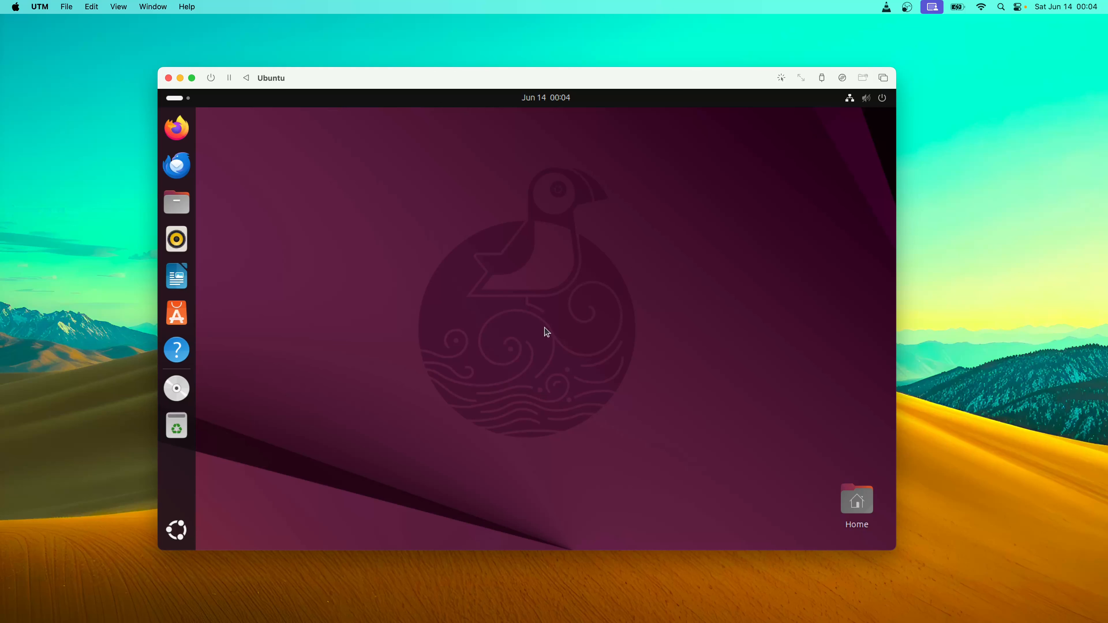
# Browse the Show Apps grid, close it, and switch the VM to full screen
pyautogui.click(176, 530)
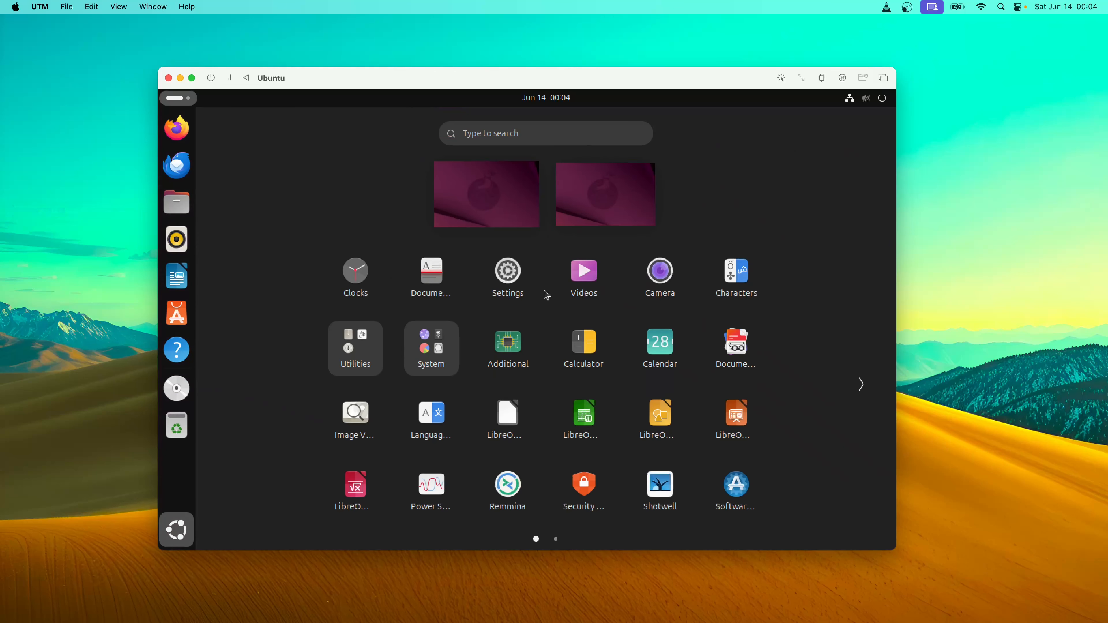
pyautogui.scroll(-1, 545, 362)
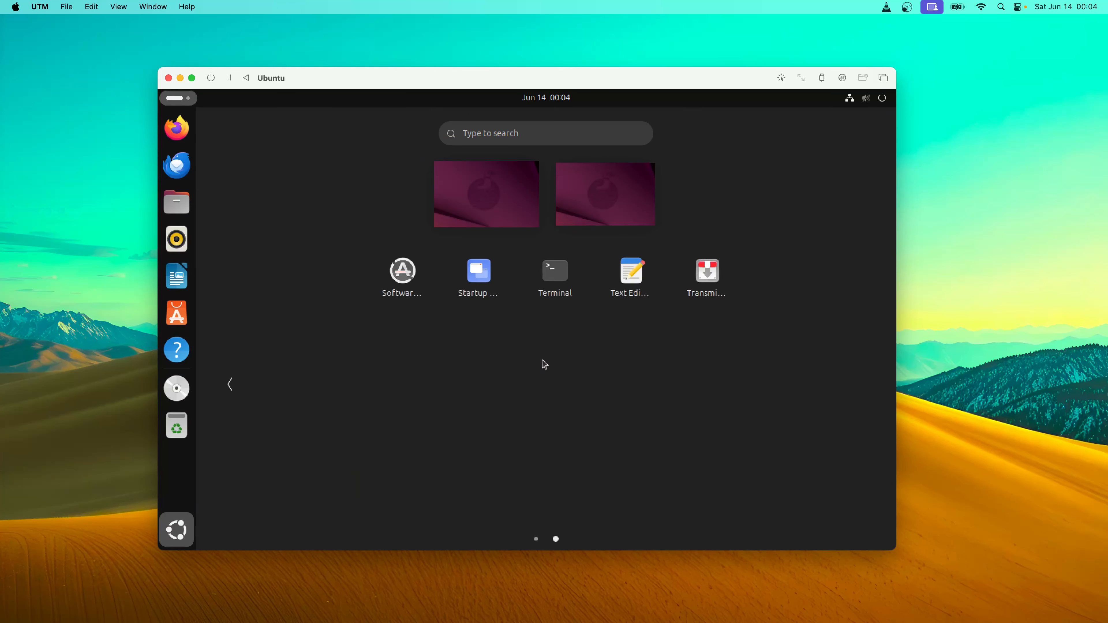
pyautogui.scroll(1, 545, 363)
pyautogui.click(545, 364)
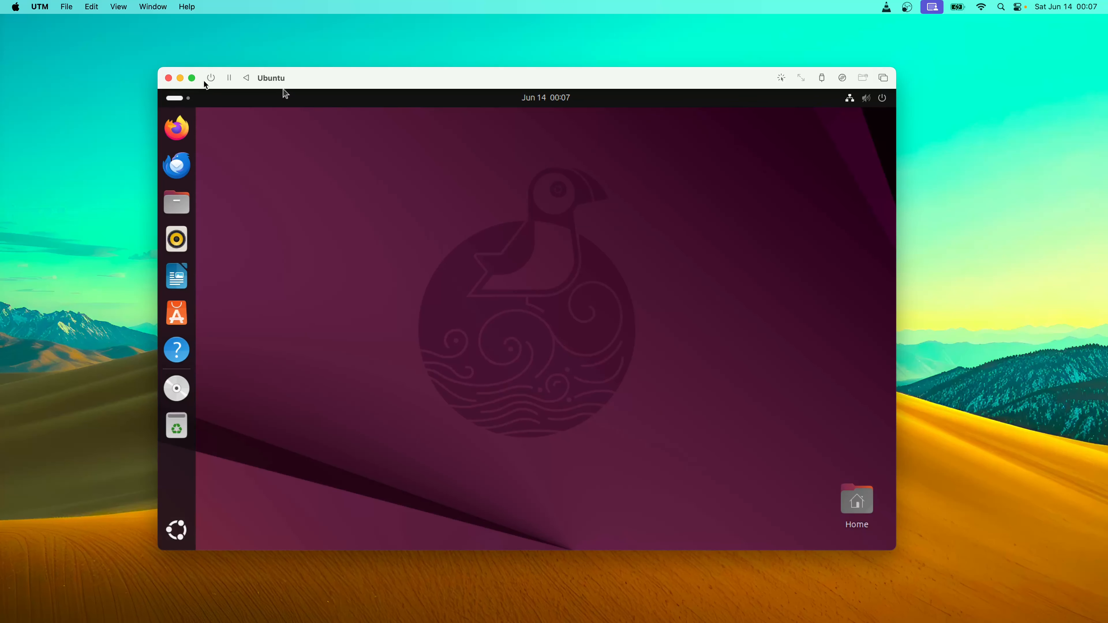
pyautogui.click(192, 78)
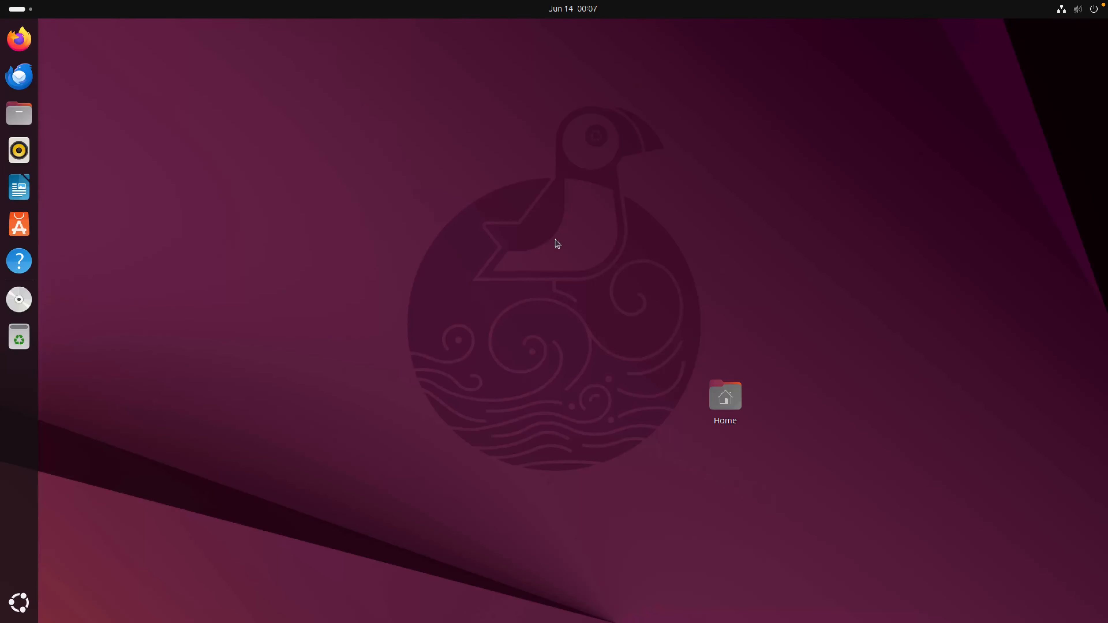